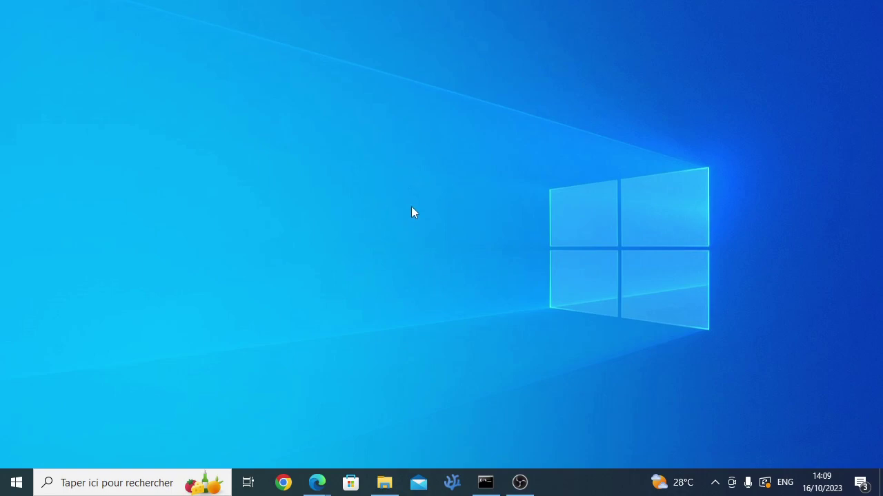
# Step: Bring the Edge window showing the Eauth home page (eauth.us.to) to the front
pyautogui.moveTo(318, 483)
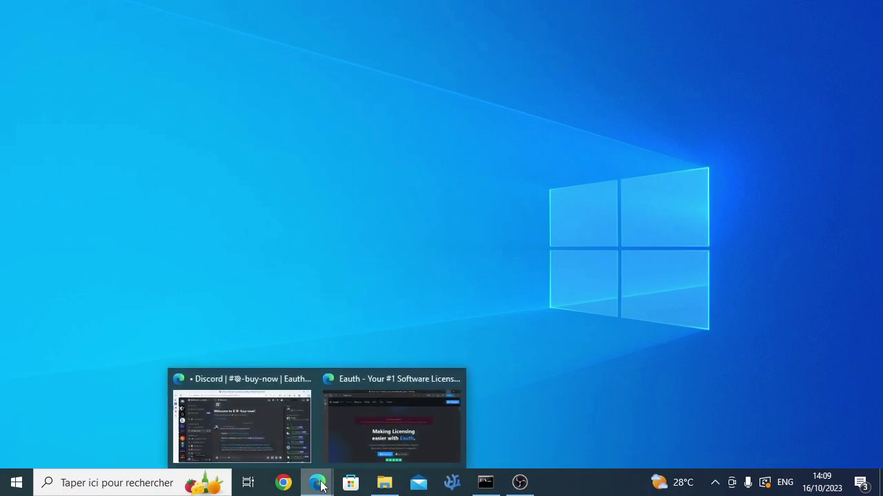
pyautogui.click(349, 452)
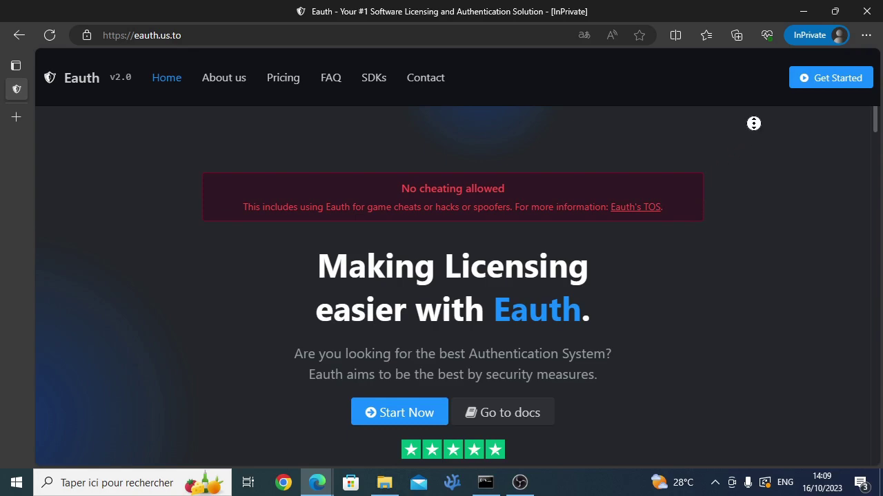
# Step: Scroll down the Eauth home page to the Pricing plans section
pyautogui.scroll(-4, 753, 124)
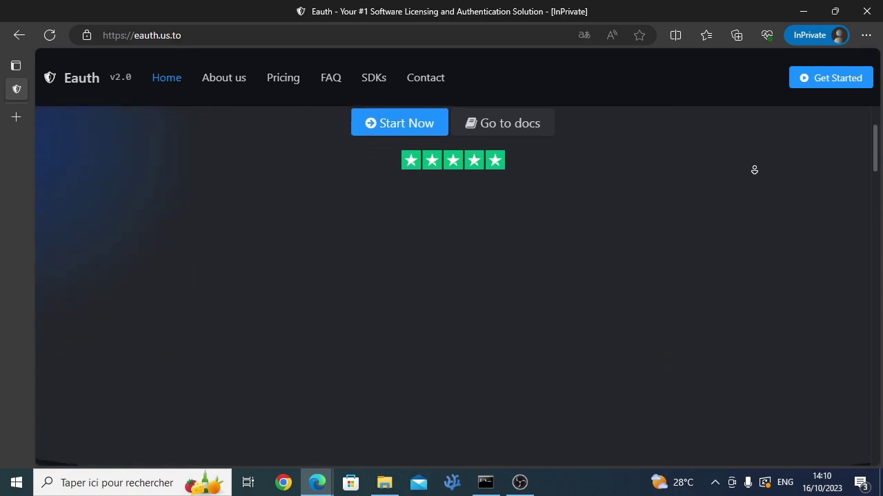
pyautogui.scroll(-6, 753, 170)
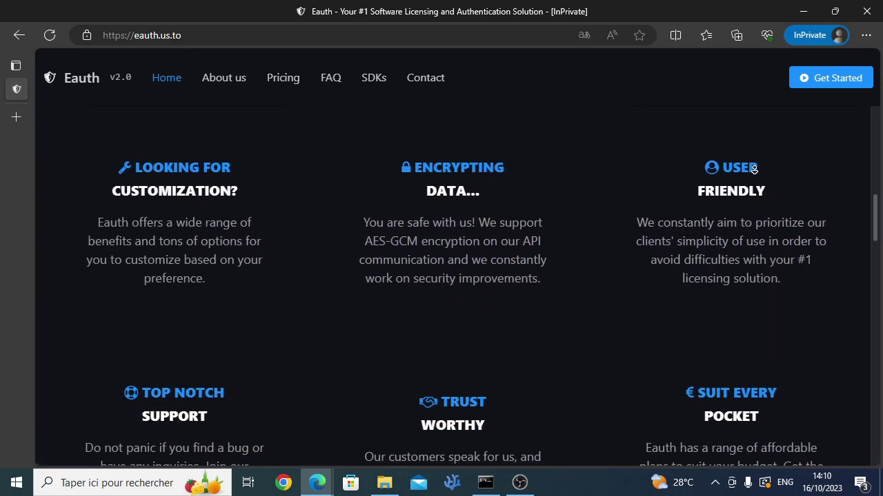
pyautogui.scroll(-10, 754, 170)
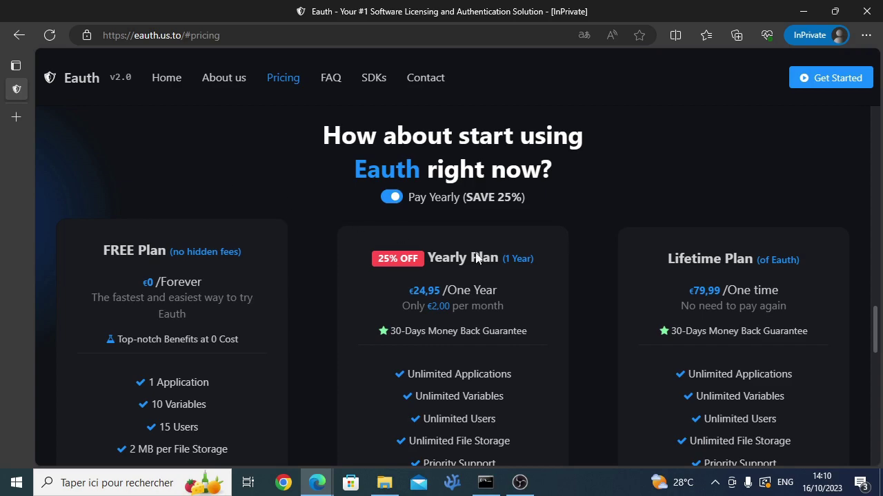
pyautogui.moveTo(877, 315); pyautogui.dragTo(879, 348)
# Step: Choose TRY NOW on the FREE plan, switch to registration, and sign up a new account
pyautogui.click(227, 385)
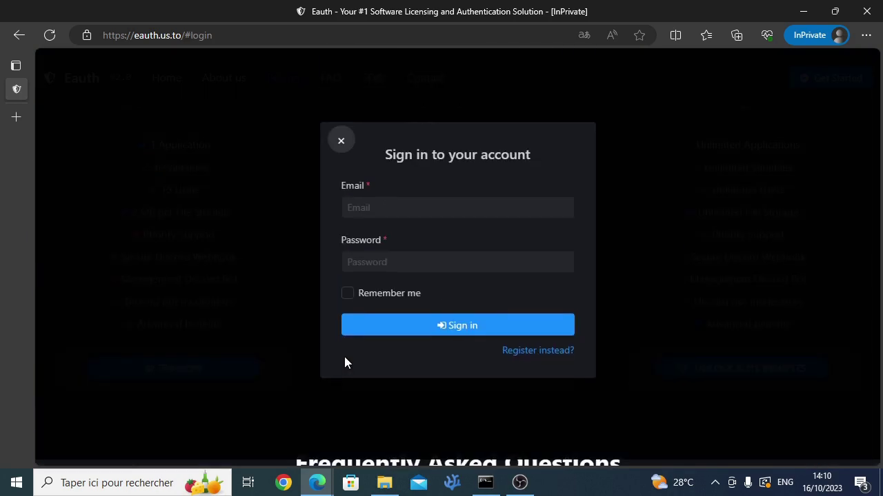
pyautogui.click(545, 358)
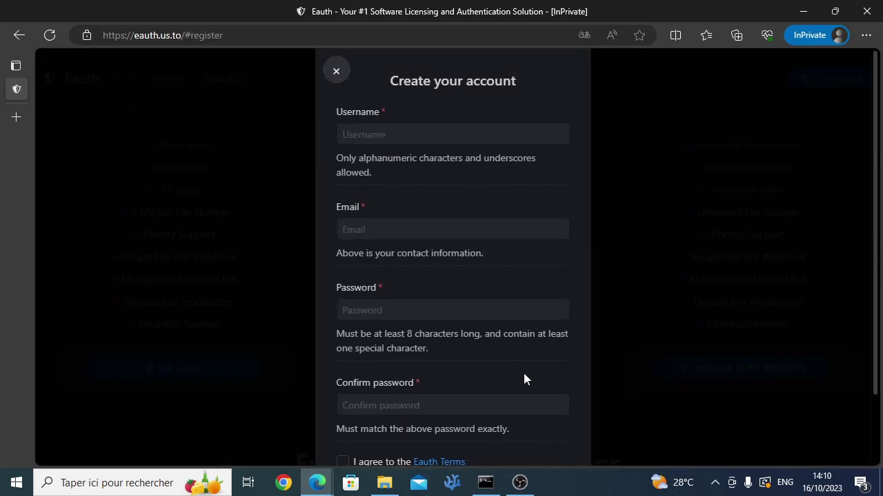
pyautogui.scroll(-2, 341, 200)
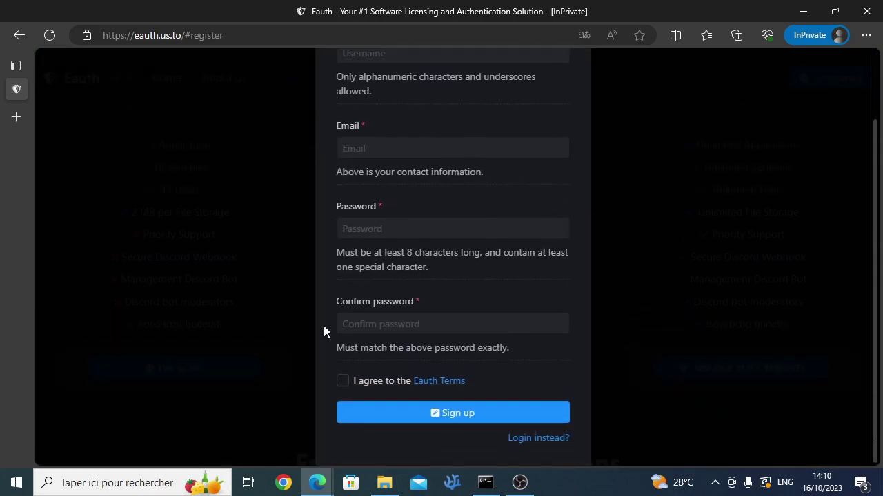
pyautogui.scroll(2, 330, 349)
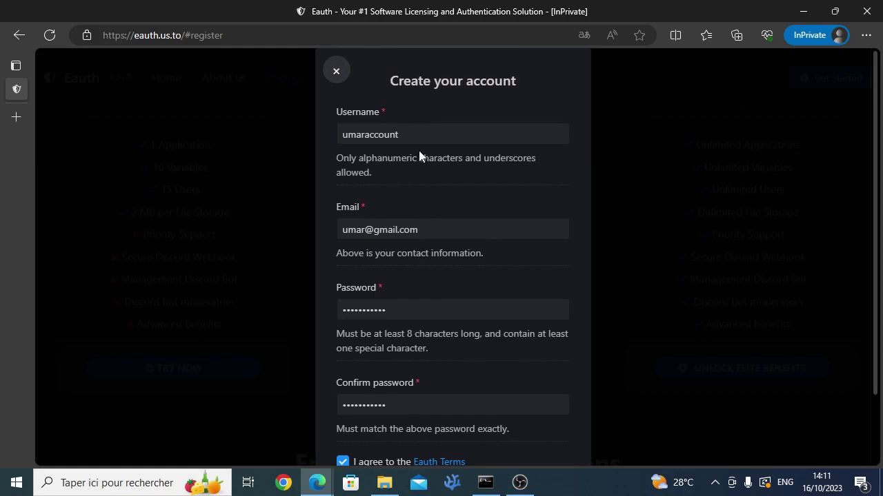
pyautogui.scroll(-2, 418, 156)
pyautogui.scroll(2, 414, 224)
pyautogui.scroll(-1, 412, 166)
pyautogui.click(443, 435)
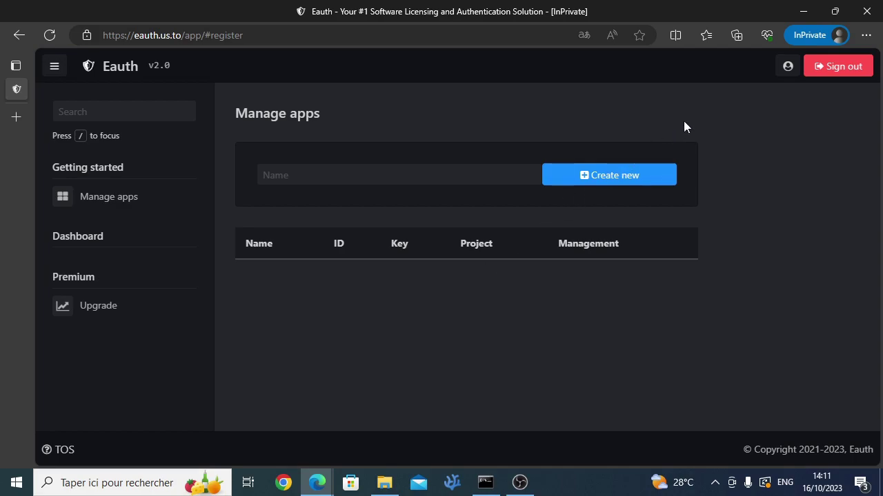
pyautogui.click(787, 67)
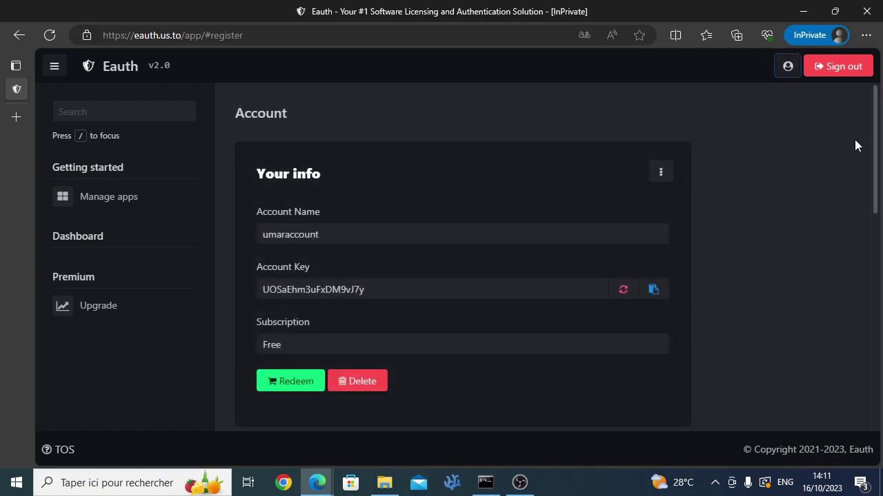
pyautogui.moveTo(876, 138); pyautogui.dragTo(867, 109)
pyautogui.click(287, 375)
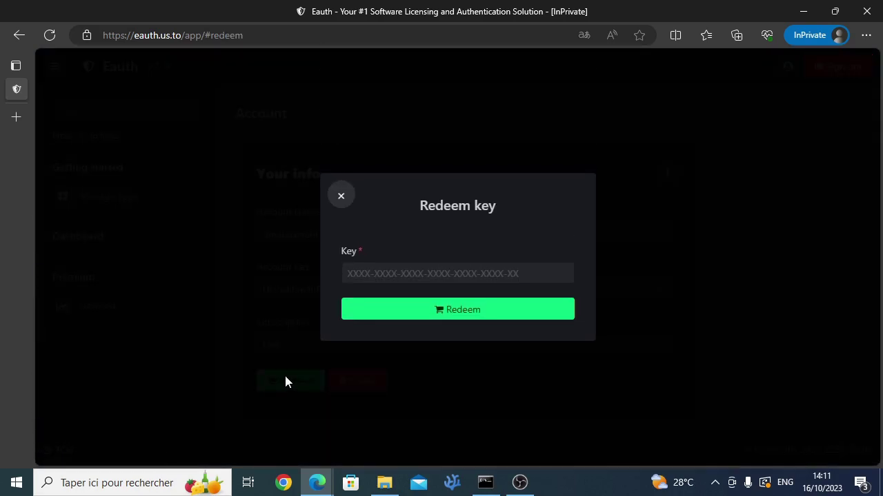
pyautogui.click(284, 373)
pyautogui.click(135, 199)
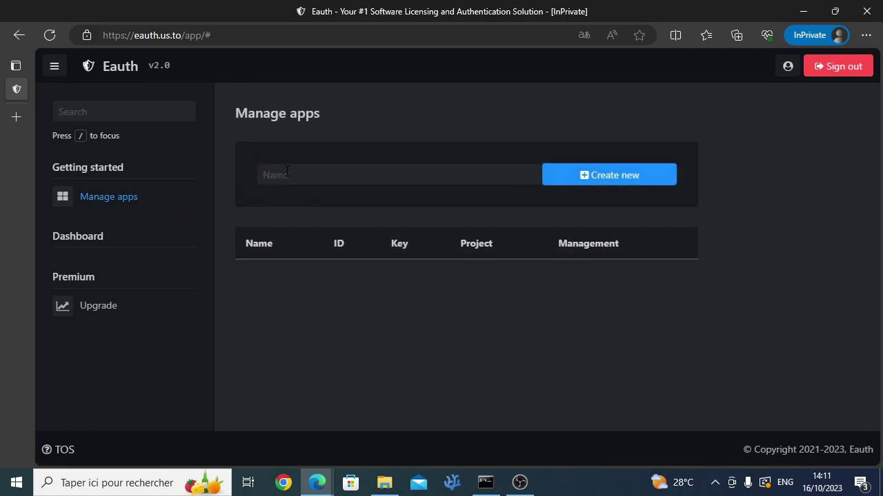
# Step: Create a new app named 'pythonObfuscator' from the Name field
pyautogui.click(287, 175)
pyautogui.write('pythonObfuscator')
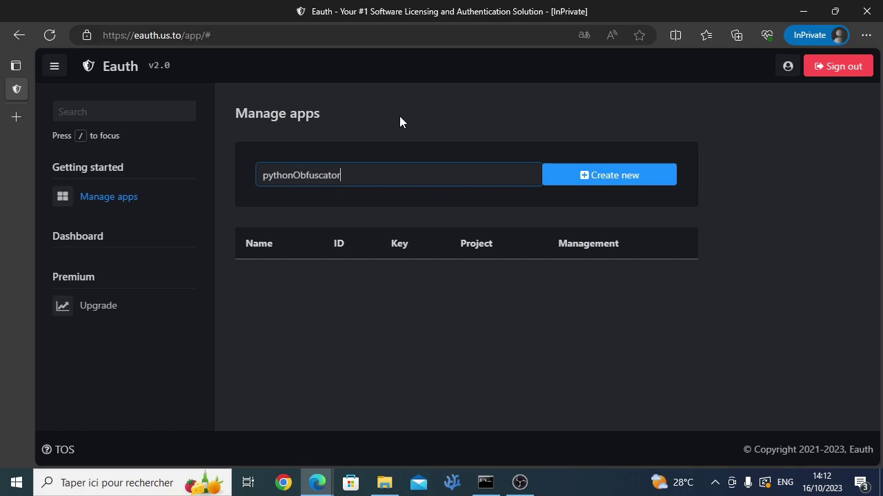
pyautogui.click(589, 184)
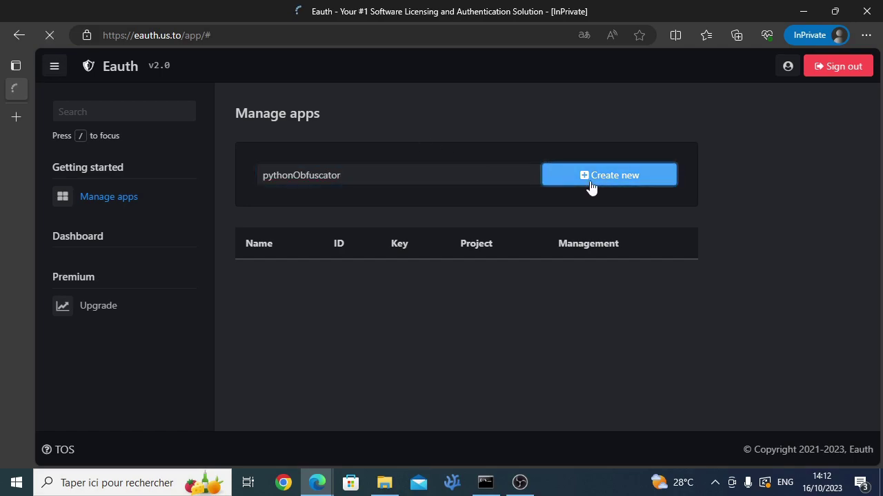
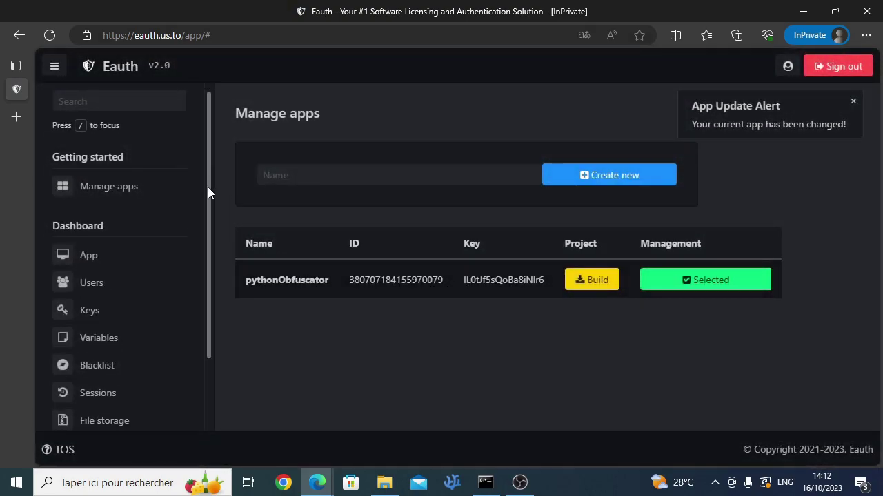
pyautogui.click(135, 228)
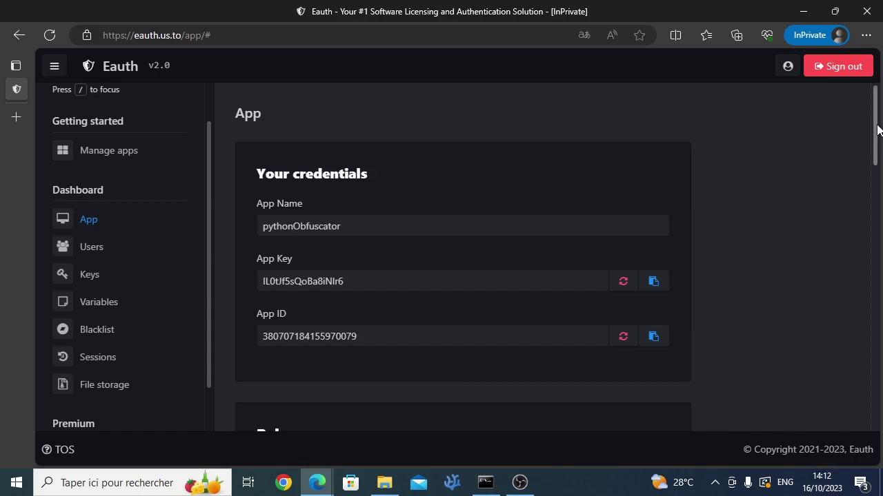
pyautogui.moveTo(876, 129); pyautogui.dragTo(861, 109)
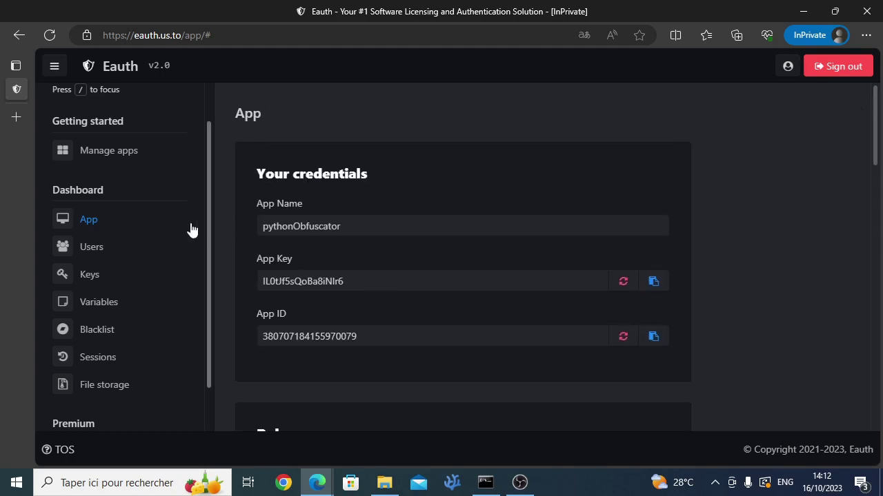
pyautogui.click(97, 246)
pyautogui.click(92, 273)
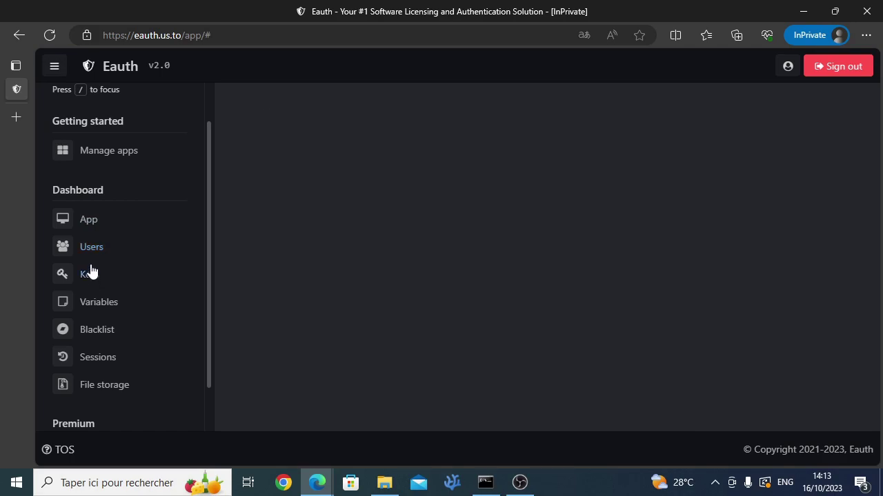
pyautogui.click(99, 308)
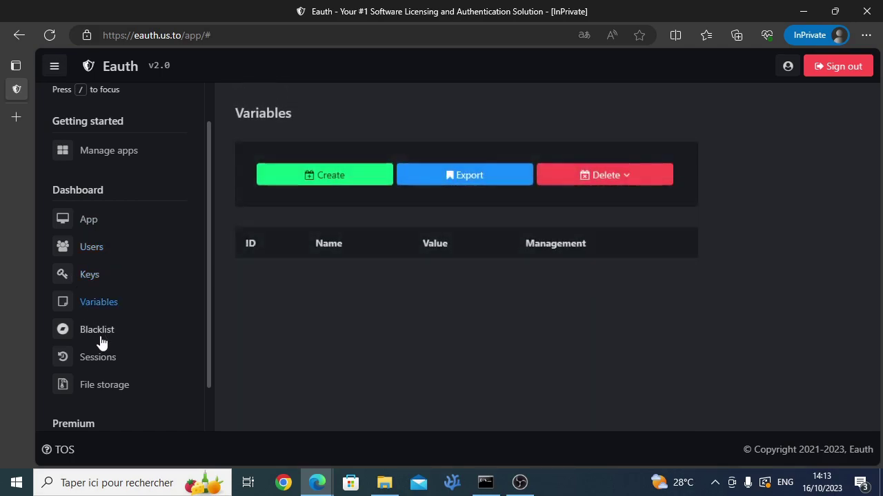
pyautogui.click(100, 337)
pyautogui.click(102, 364)
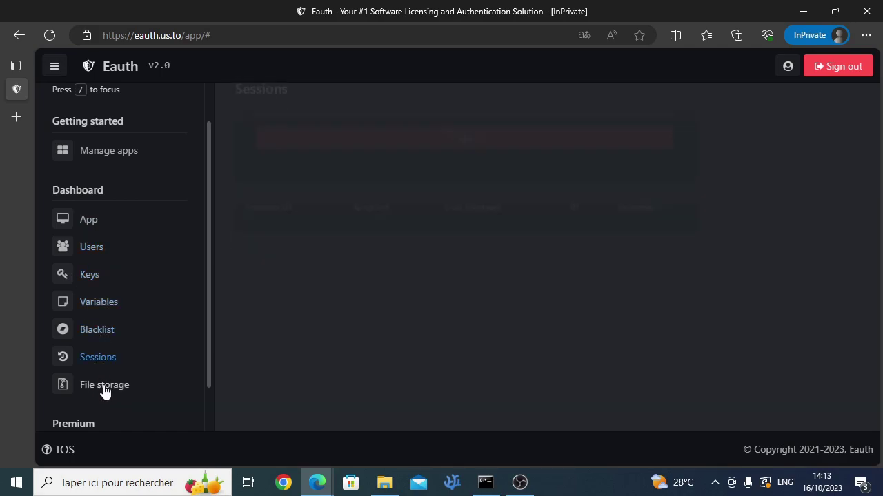
pyautogui.click(110, 387)
pyautogui.moveTo(212, 340); pyautogui.dragTo(189, 216)
pyautogui.click(128, 196)
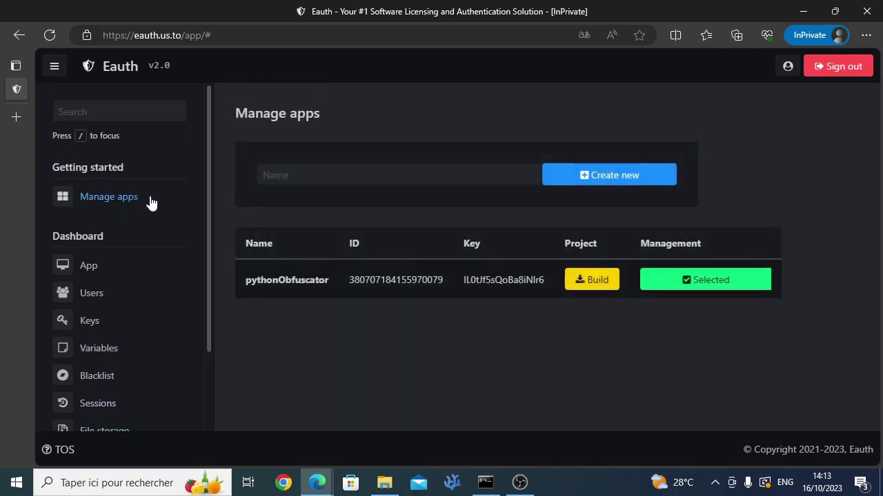
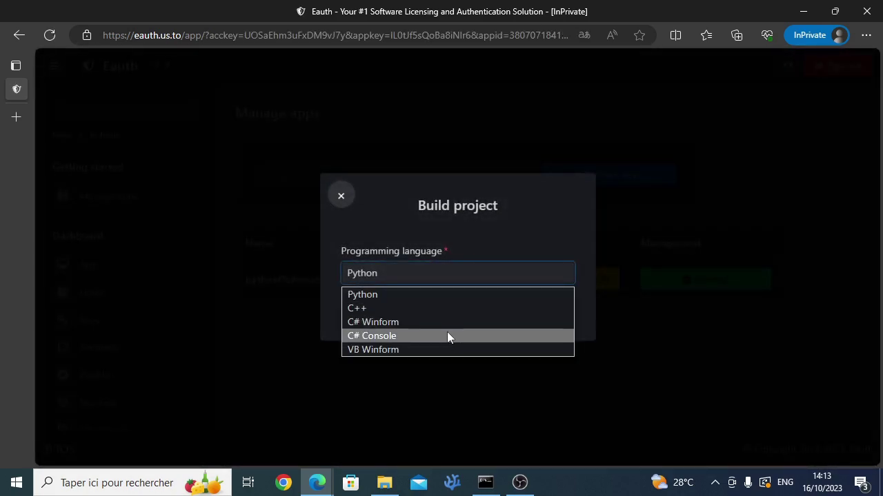
# Step: Confirm Python as the programming language for the pythonObfuscator project build
pyautogui.click(430, 277)
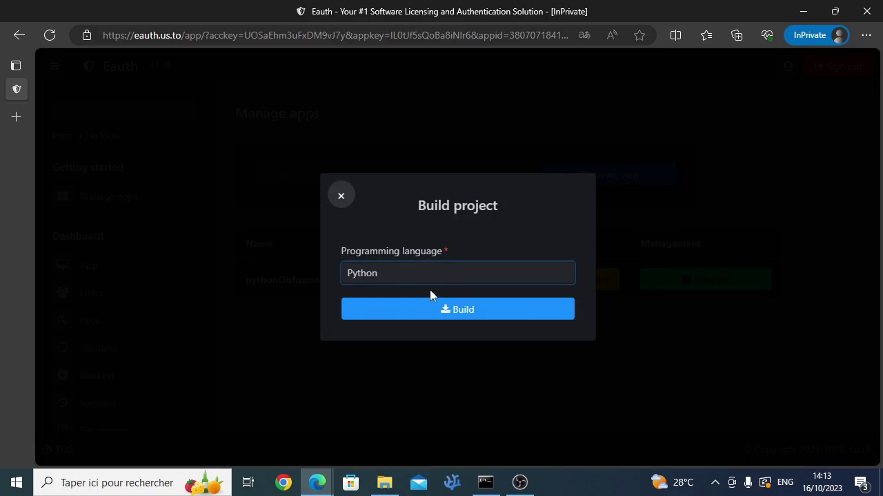
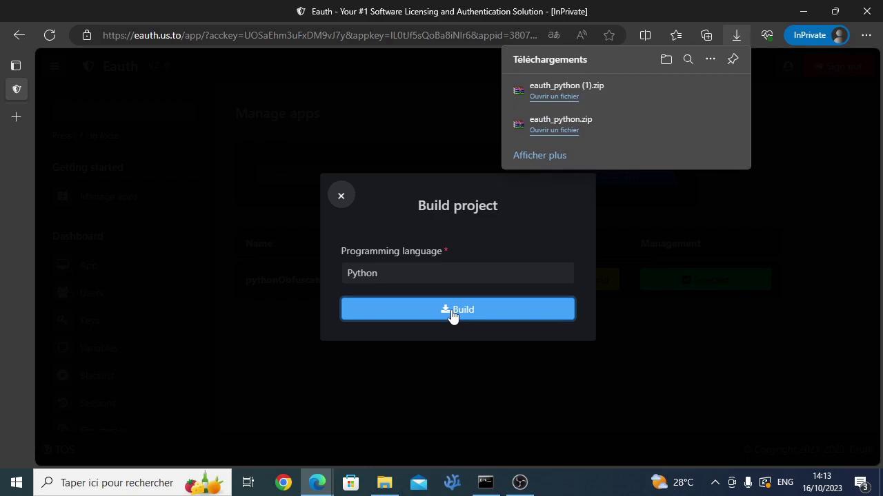
# Step: Extract the eauth folder from eauth_python (1).zip into Documents\Eauth.us.to, close WinRAR and open the folder
pyautogui.click(313, 216)
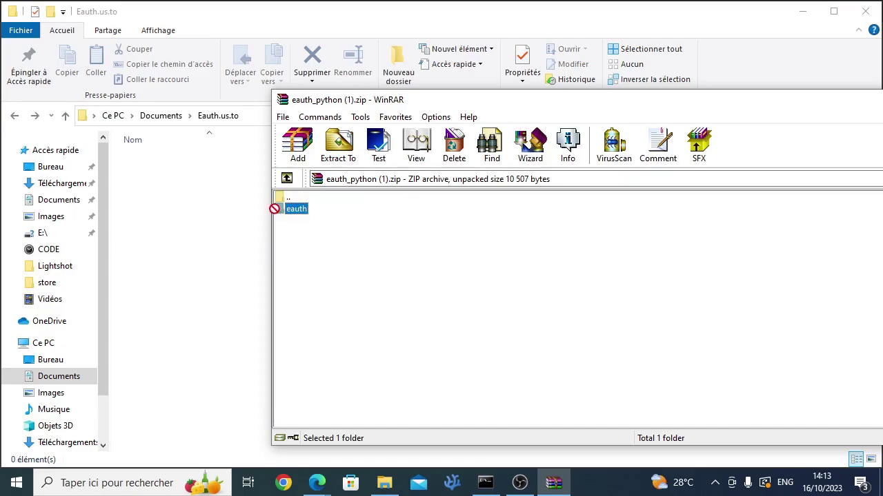
pyautogui.moveTo(274, 208); pyautogui.dragTo(194, 192)
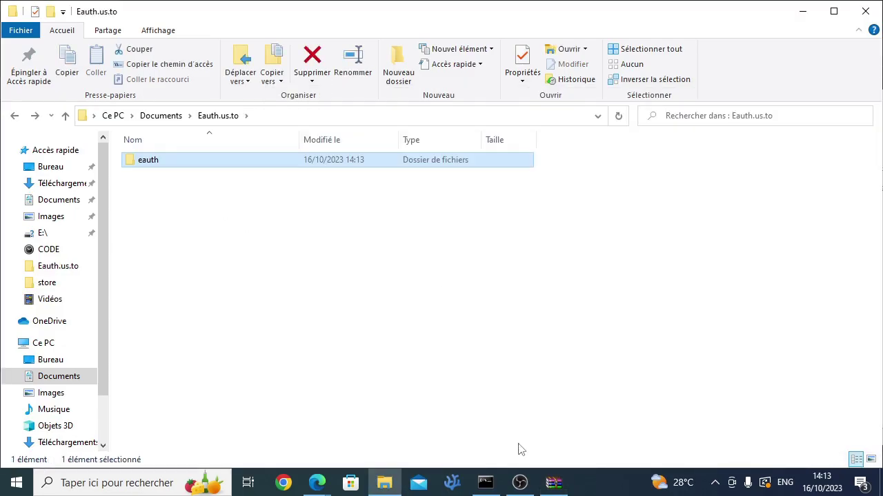
pyautogui.click(554, 483)
pyautogui.moveTo(641, 100); pyautogui.dragTo(341, 113)
pyautogui.click(651, 108)
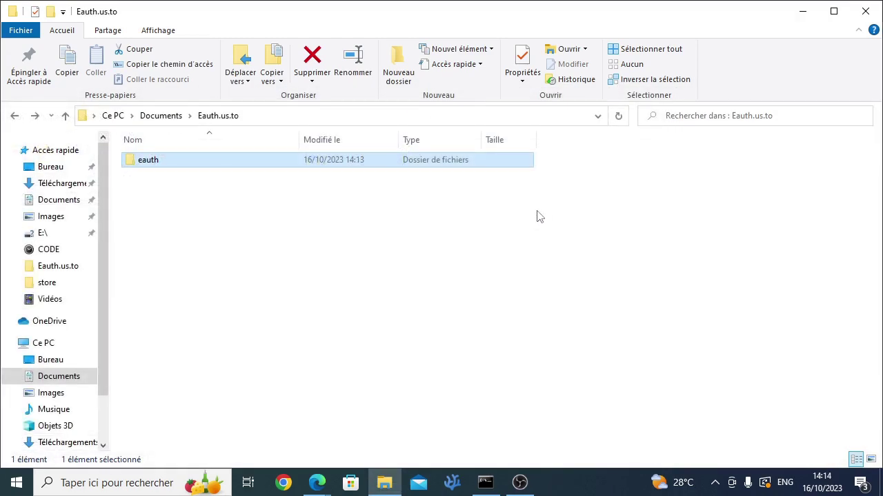
pyautogui.doubleClick(163, 165)
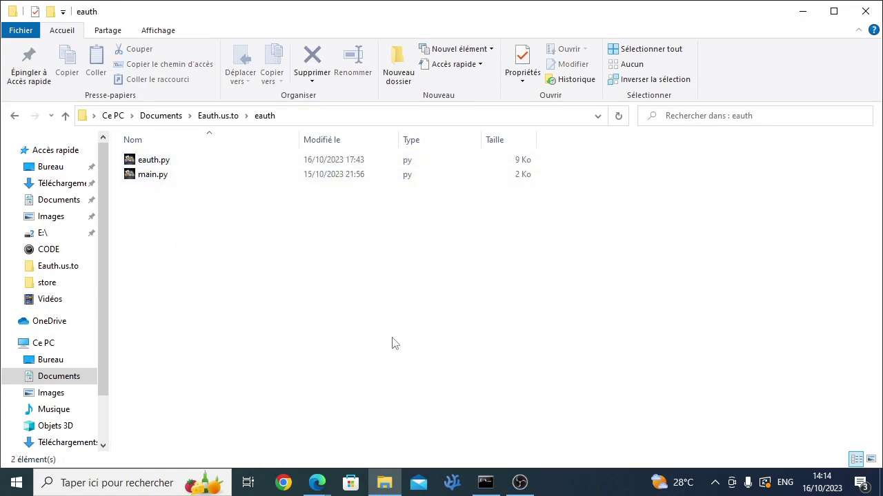
# Step: Change into the eauth folder in Command Prompt and run python main.py
pyautogui.click(487, 481)
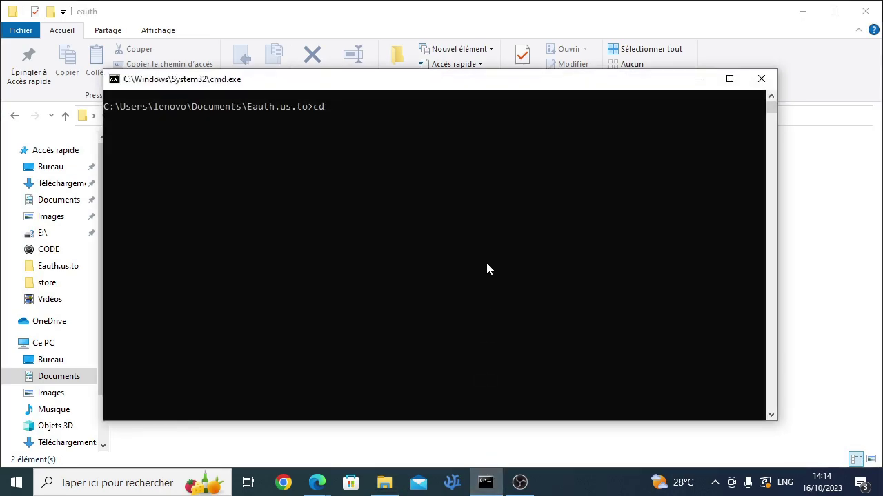
pyautogui.write('cd e')
pyautogui.press('Tab')
pyautogui.press('Return')
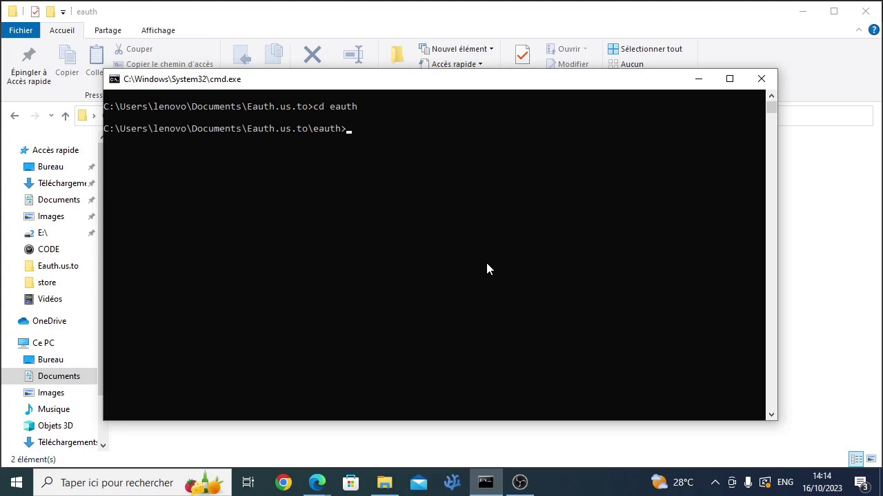
pyautogui.write('python ma')
pyautogui.press('Tab')
pyautogui.press('Return')
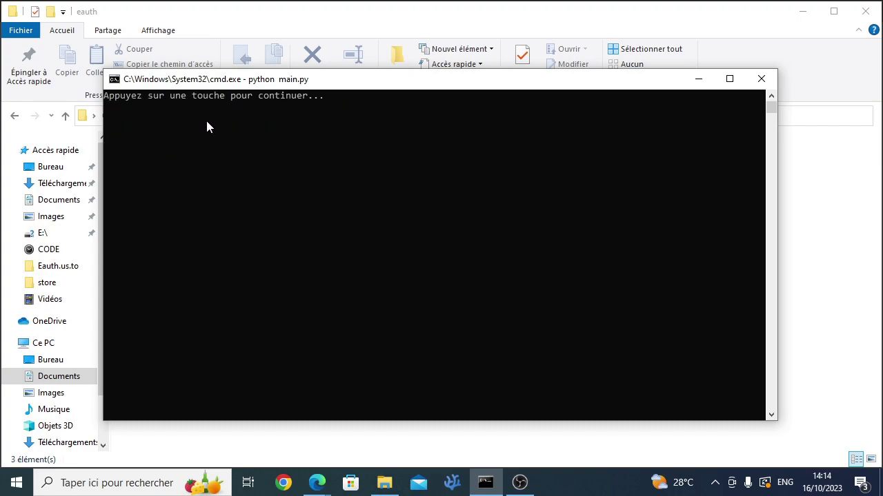
# Step: Choose Register (option 2) and enter a username and password
pyautogui.press('Return')
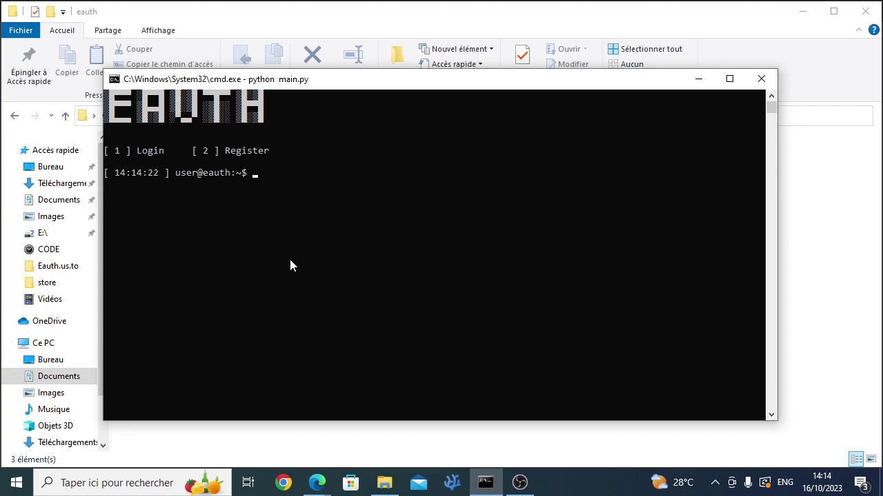
pyautogui.write('2')
pyautogui.press('Return')
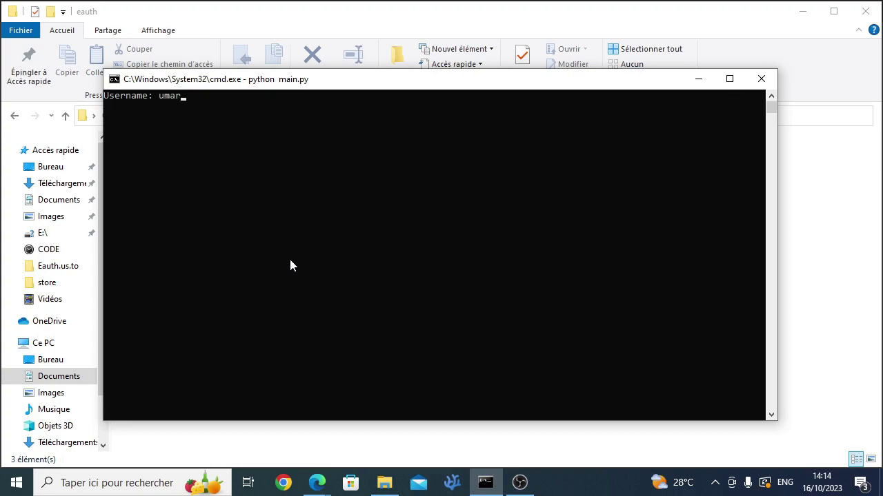
pyautogui.press('Return')
pyautogui.press('Return')
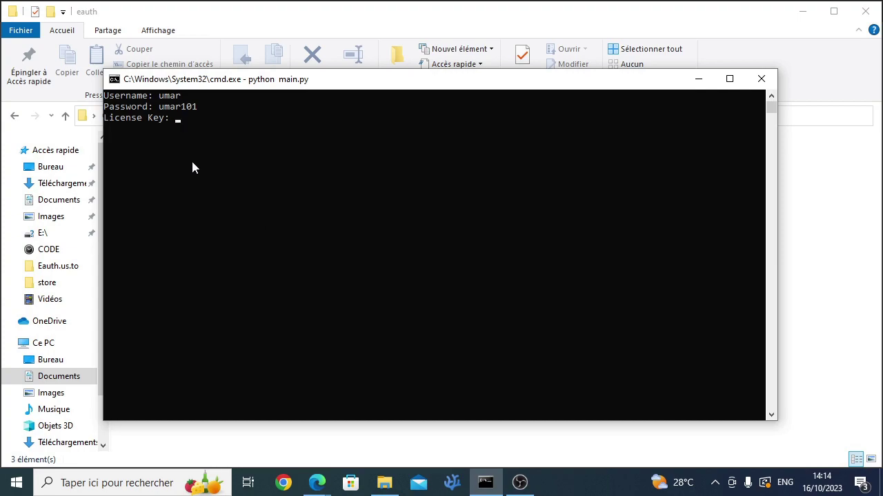
pyautogui.moveTo(164, 118); pyautogui.dragTo(105, 119)
# Step: Generate a new 1-month Customer key on the Eauth Keys page and copy it
pyautogui.click(216, 128)
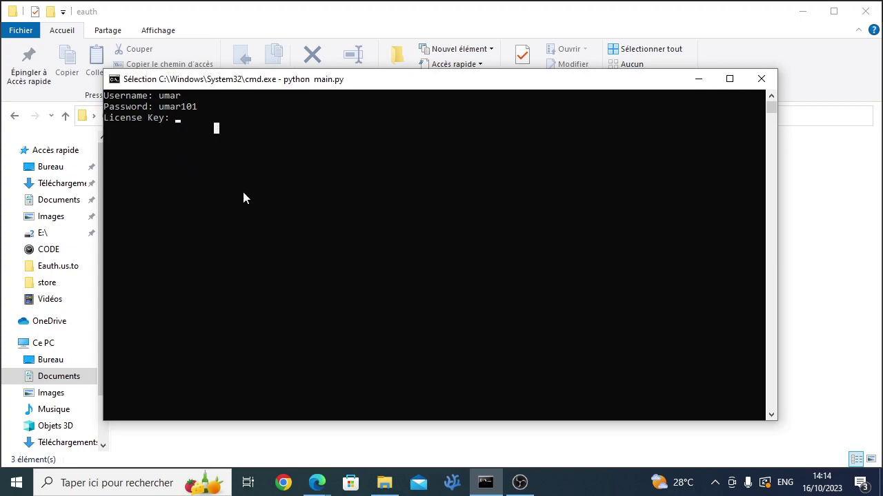
pyautogui.moveTo(317, 482)
pyautogui.click(374, 442)
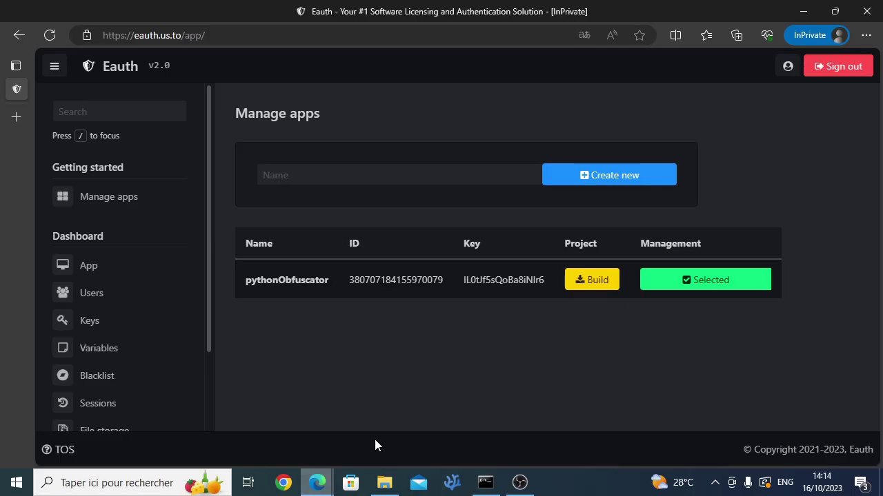
pyautogui.click(87, 321)
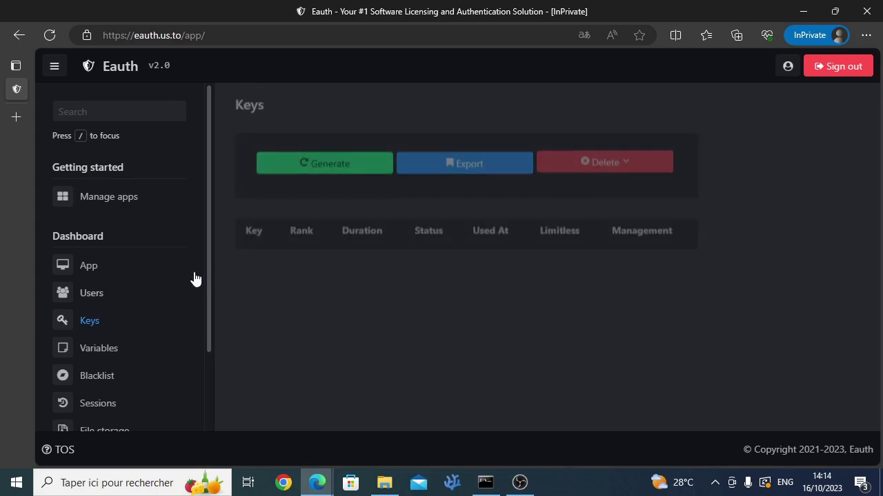
pyautogui.click(329, 174)
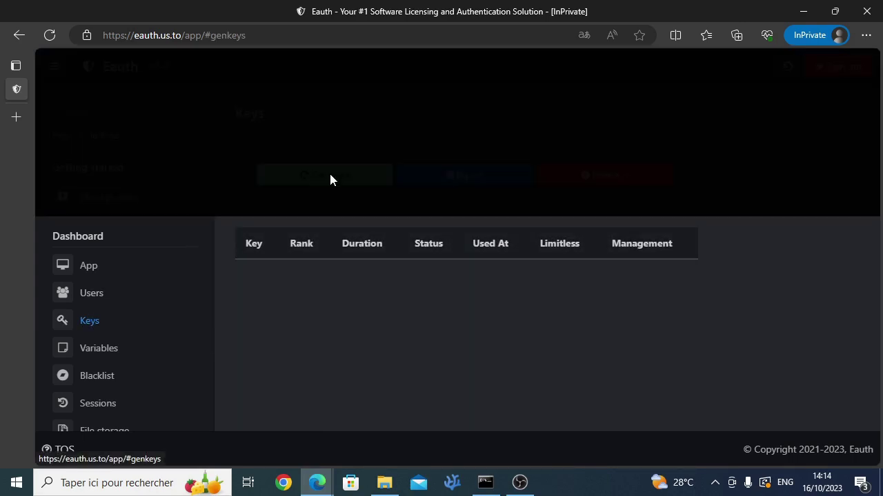
pyautogui.scroll(-2, 350, 195)
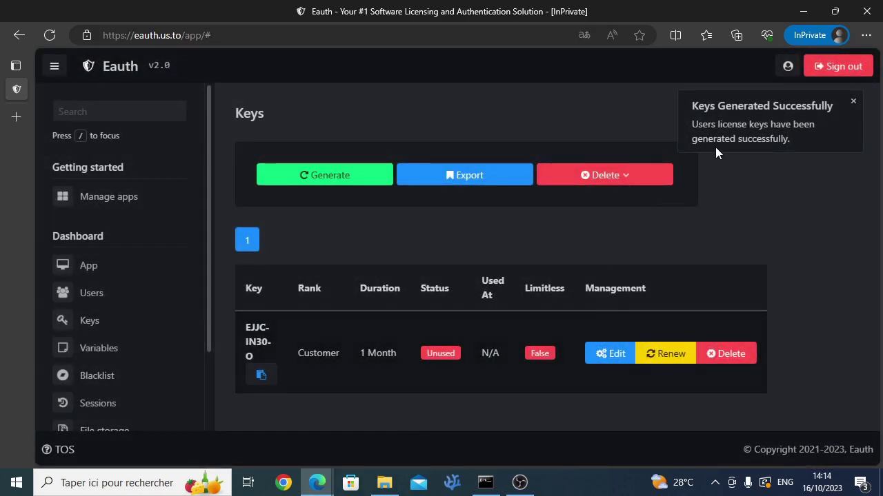
pyautogui.click(853, 102)
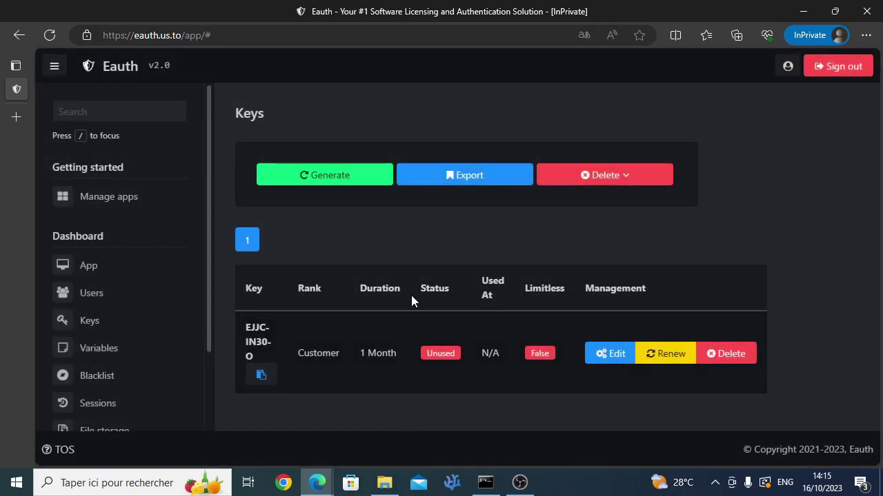
pyautogui.click(262, 375)
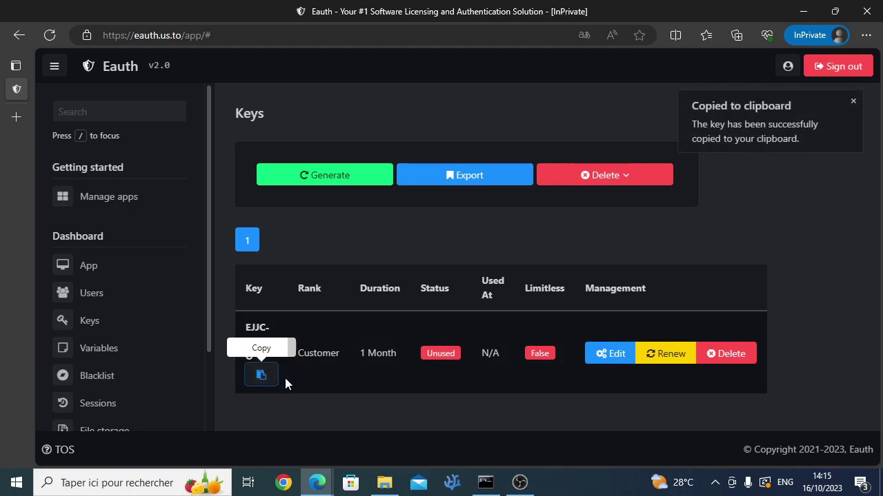
pyautogui.click(486, 483)
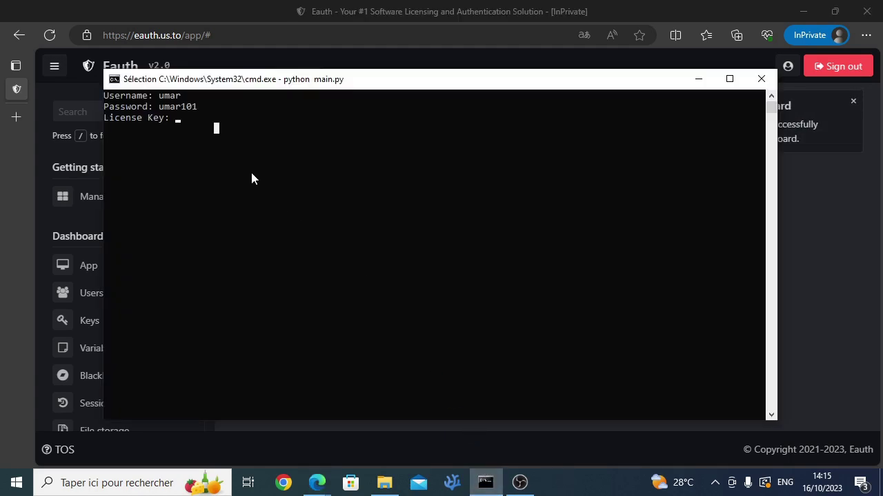
pyautogui.rightClick(213, 132)
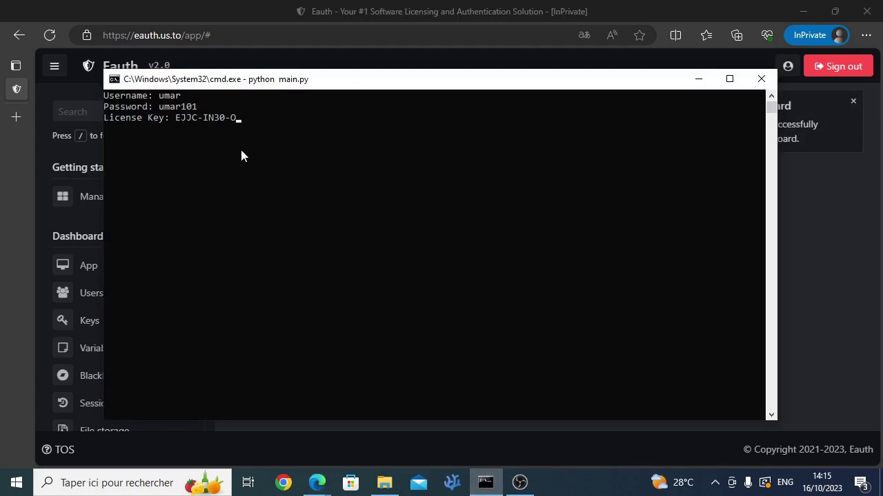
pyautogui.press('Return')
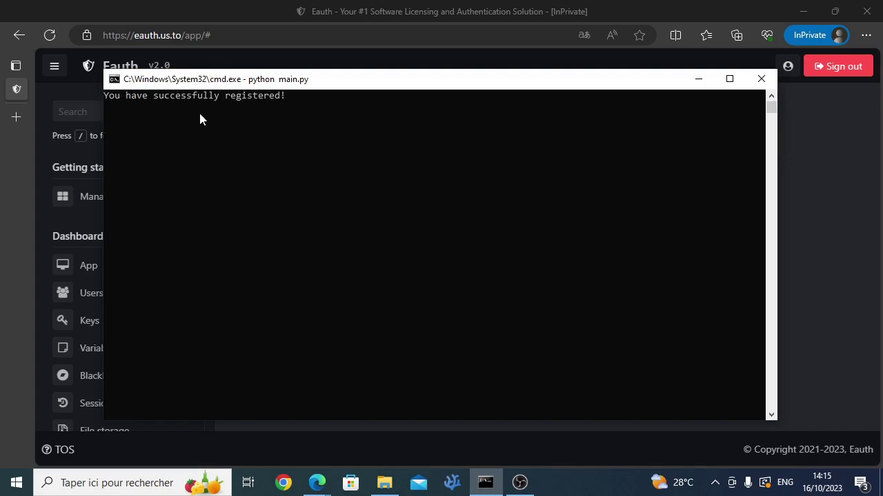
pyautogui.click(88, 63)
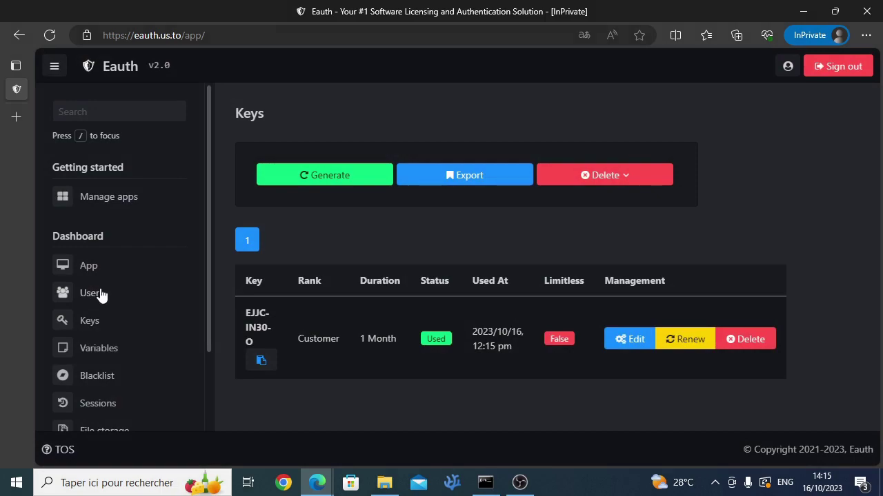
pyautogui.click(98, 291)
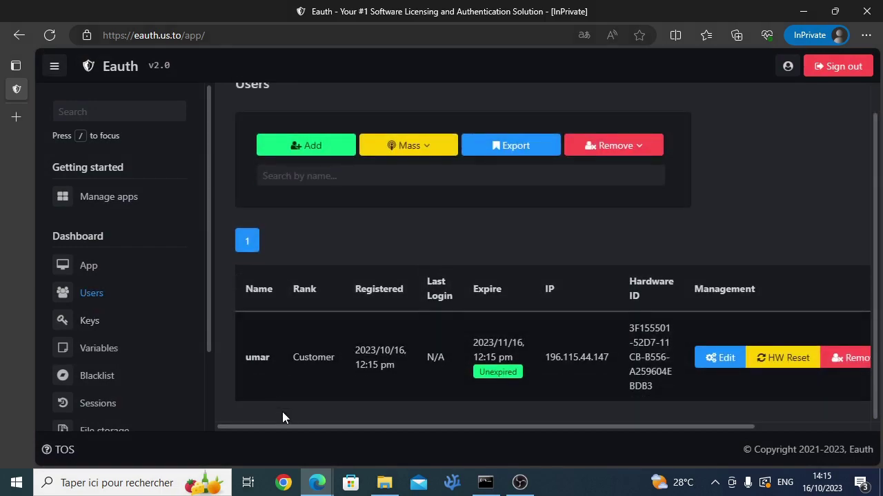
pyautogui.moveTo(289, 425); pyautogui.dragTo(228, 430)
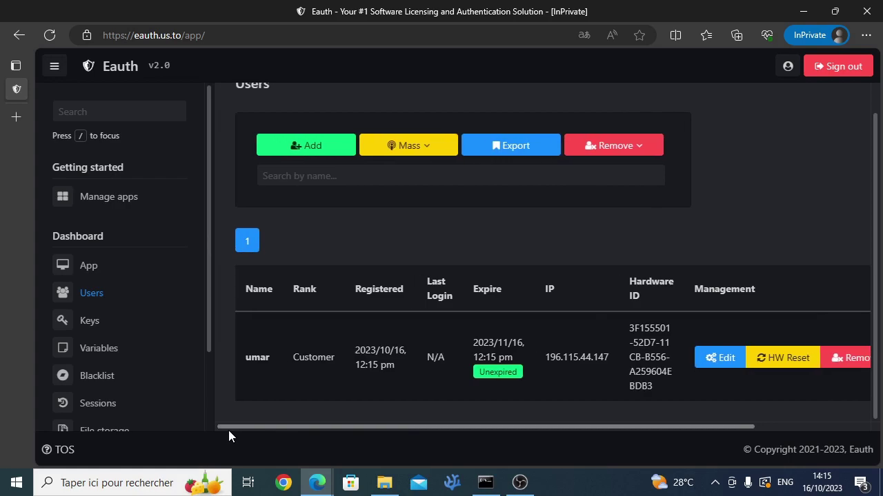
# Step: Log in to the console client with option 1 and the username, then return to the browser
pyautogui.click(485, 481)
pyautogui.write('1')
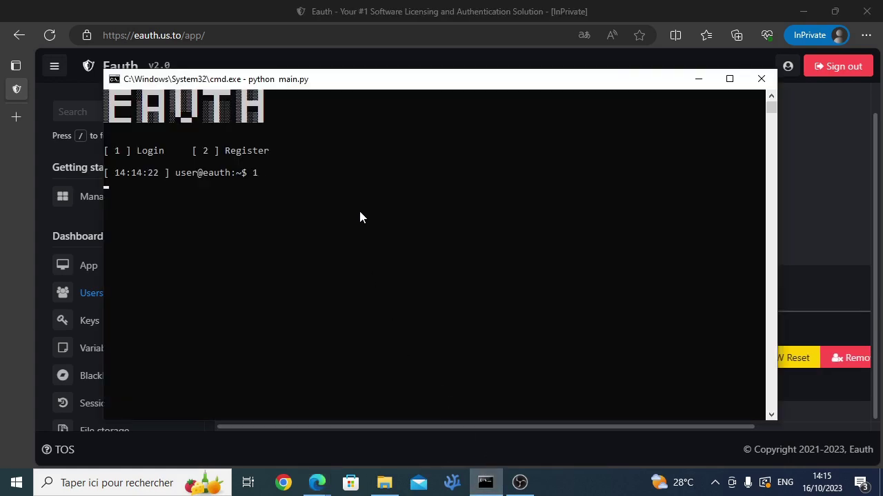
pyautogui.press('Return')
pyautogui.write('umar')
pyautogui.press('Return')
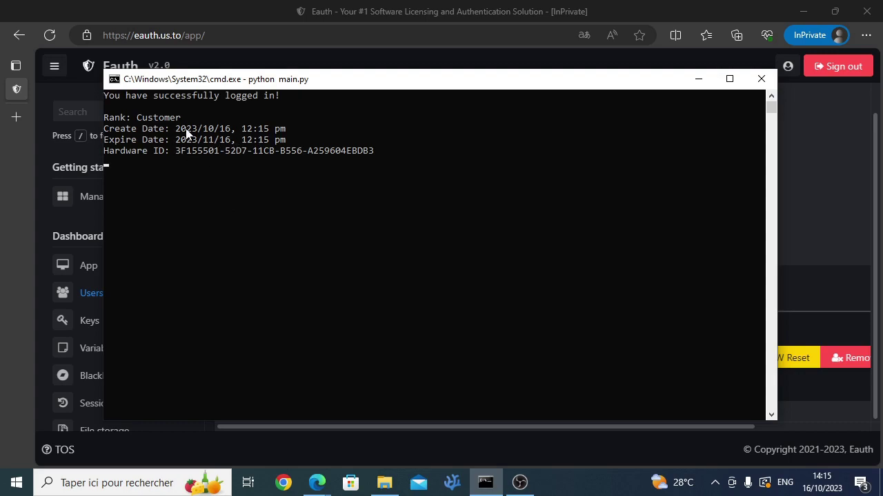
pyautogui.hotkey('alt', 'Tab')
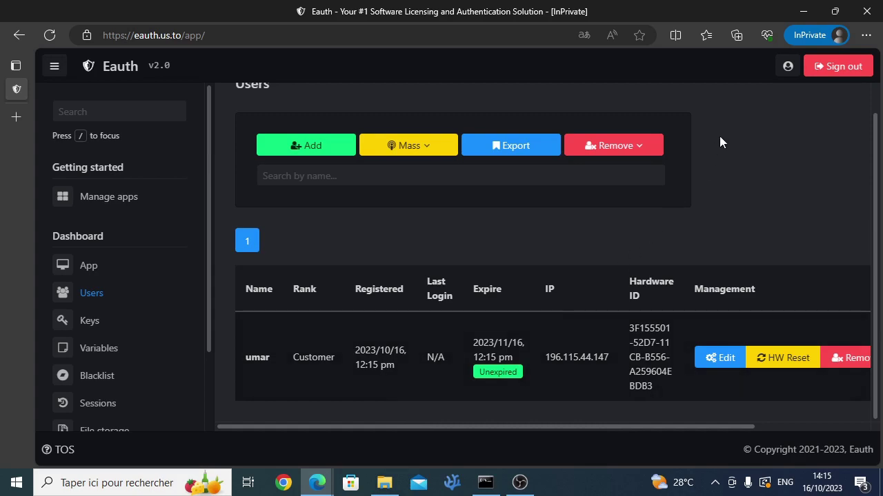
# Step: Set the account date format to 2000/08/15 and save the preference
pyautogui.moveTo(412, 365); pyautogui.dragTo(346, 354)
pyautogui.click(496, 369)
pyautogui.moveTo(501, 354); pyautogui.dragTo(517, 359)
pyautogui.click(669, 219)
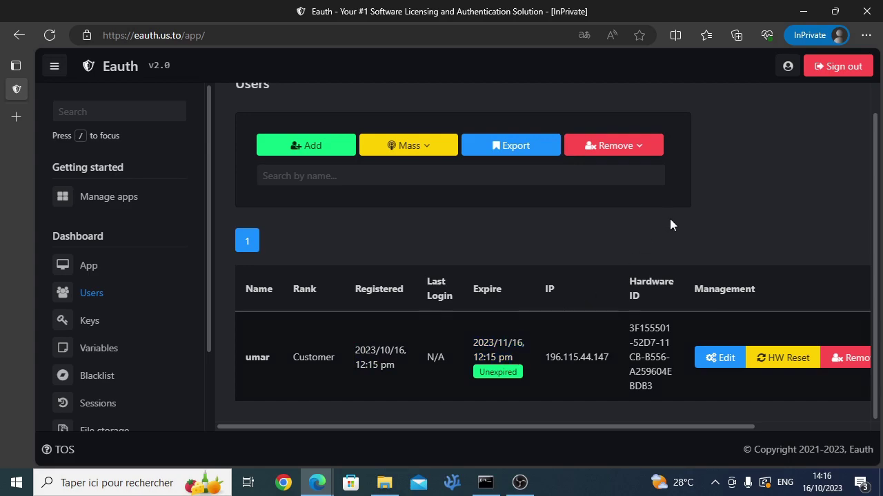
pyautogui.click(786, 74)
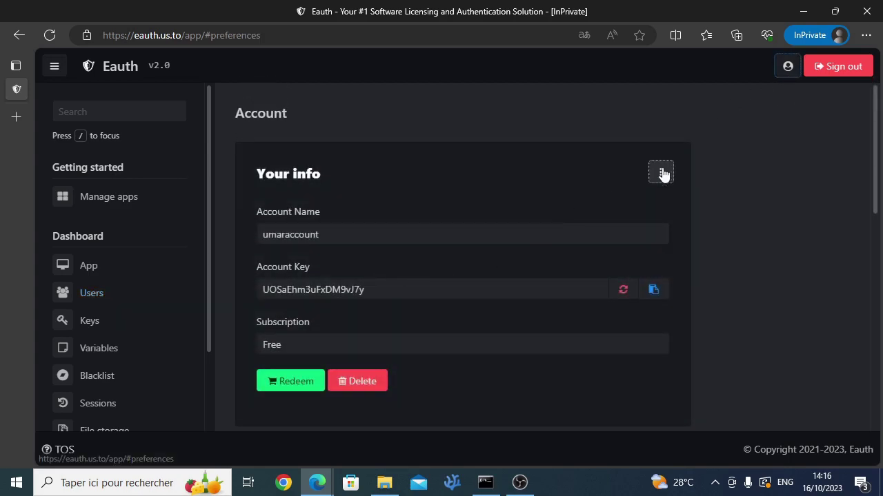
pyautogui.click(663, 174)
pyautogui.click(422, 270)
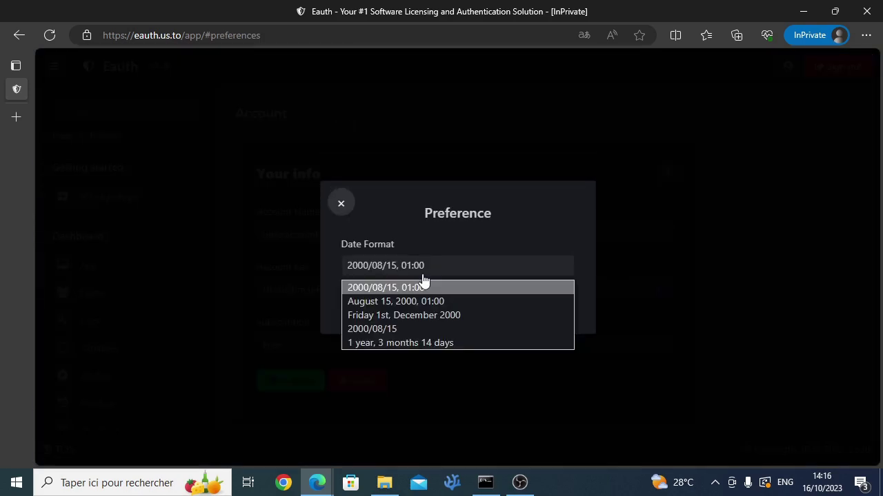
pyautogui.click(396, 330)
pyautogui.click(393, 309)
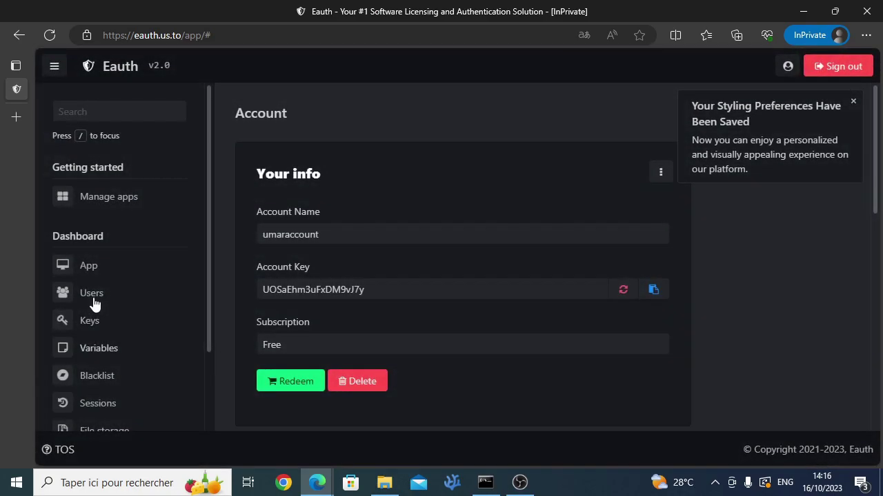
# Step: Check the Registered and Last Login dates on the Users page
pyautogui.click(95, 302)
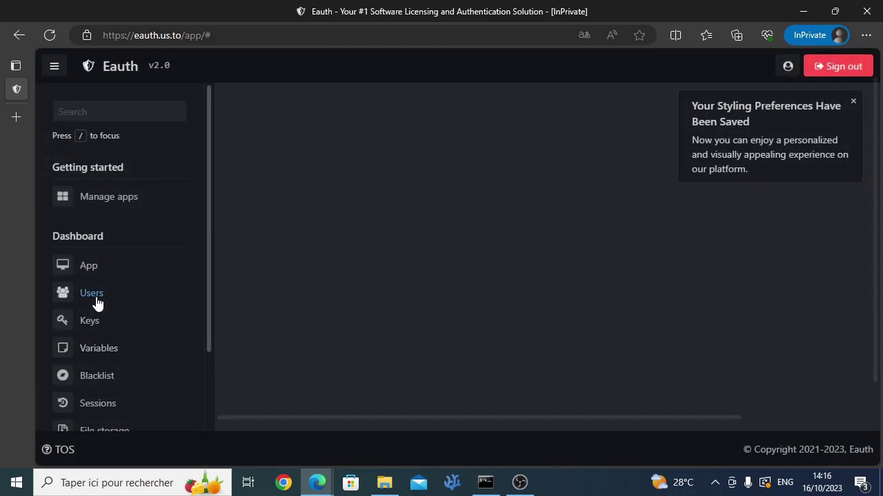
pyautogui.scroll(-1, 563, 345)
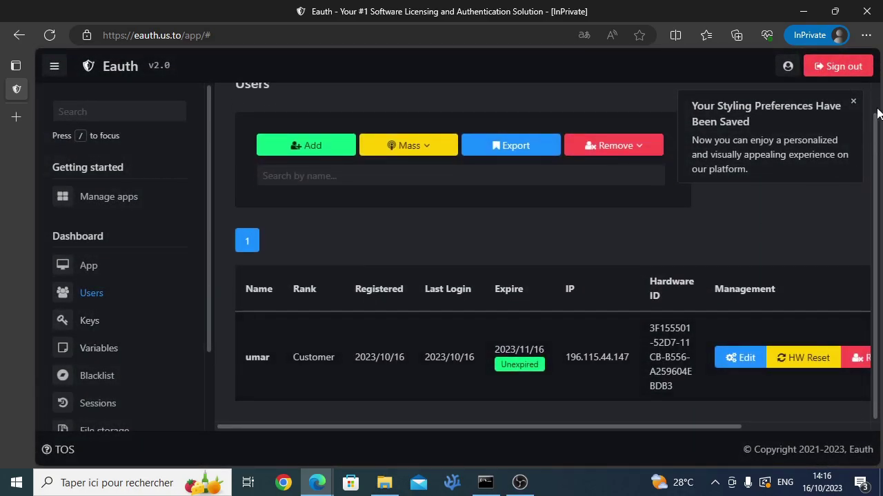
pyautogui.click(853, 101)
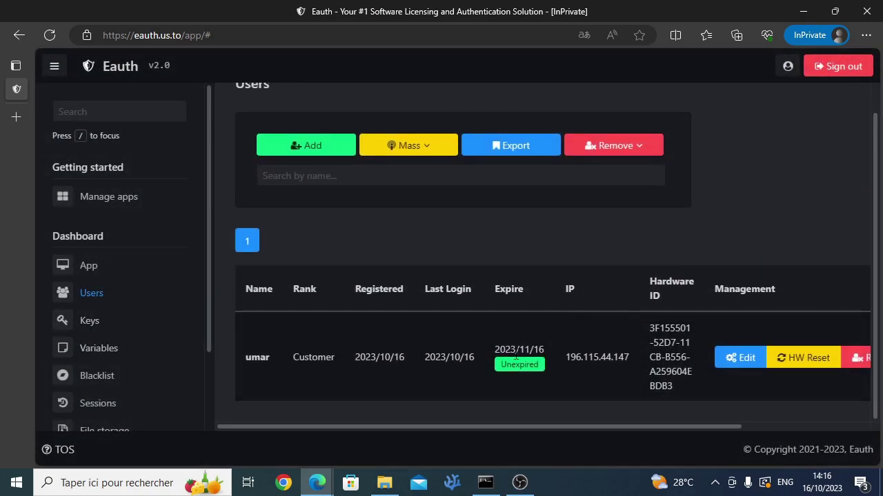
pyautogui.tripleClick(373, 357)
pyautogui.tripleClick(458, 357)
pyautogui.hscroll(3, 730, 264)
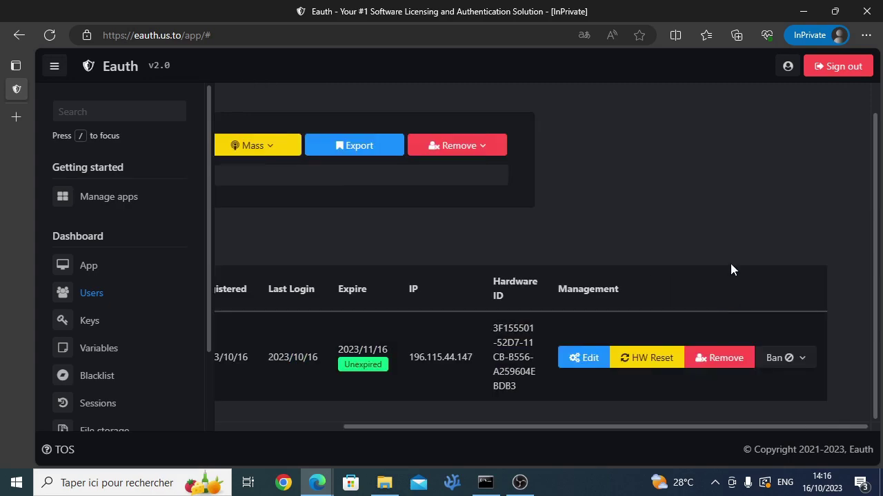
# Step: Change the date format to 'Friday 1st, December 2000' and save it
pyautogui.click(789, 67)
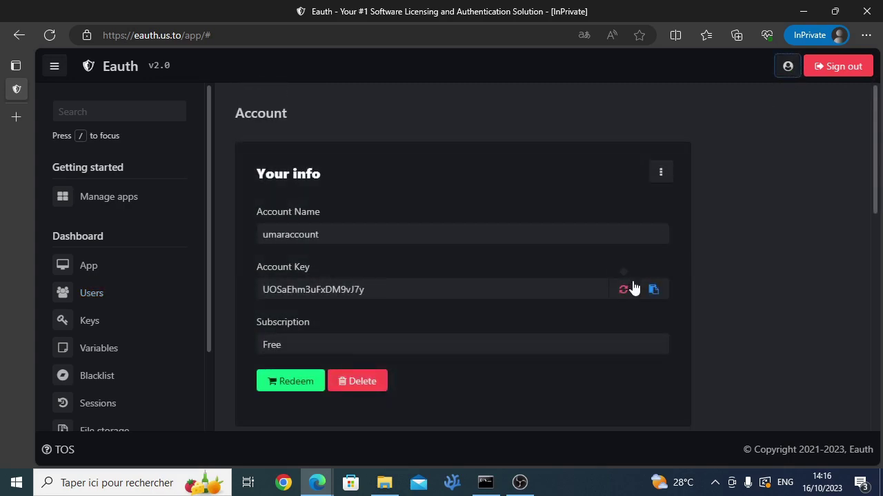
pyautogui.click(660, 181)
pyautogui.click(496, 267)
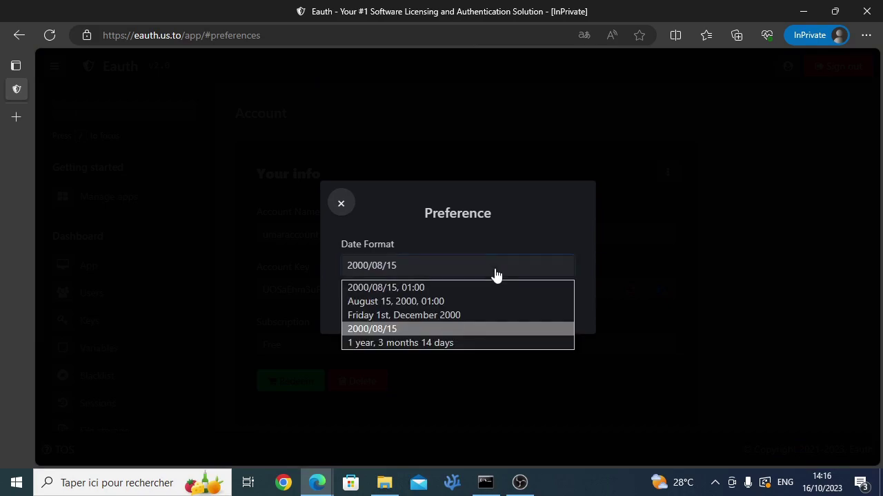
pyautogui.click(474, 315)
pyautogui.click(448, 308)
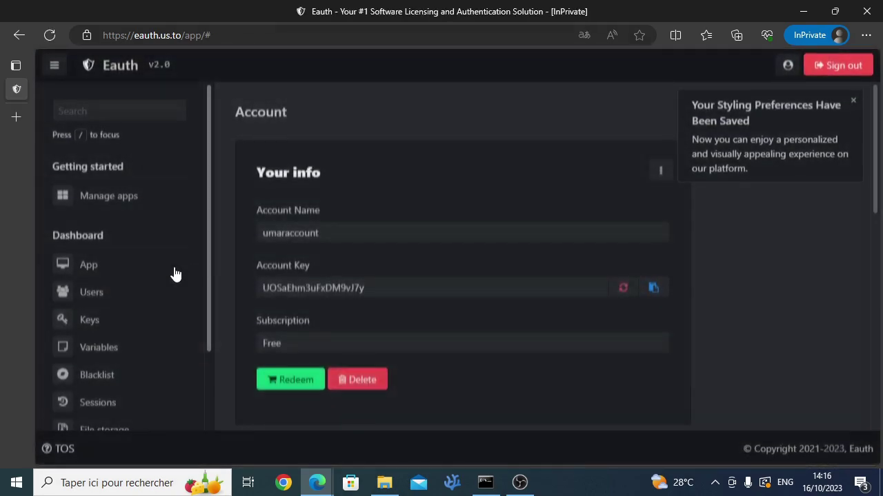
# Step: Review the Users table dates in the new long weekday format
pyautogui.click(119, 295)
pyautogui.scroll(-1, 310, 338)
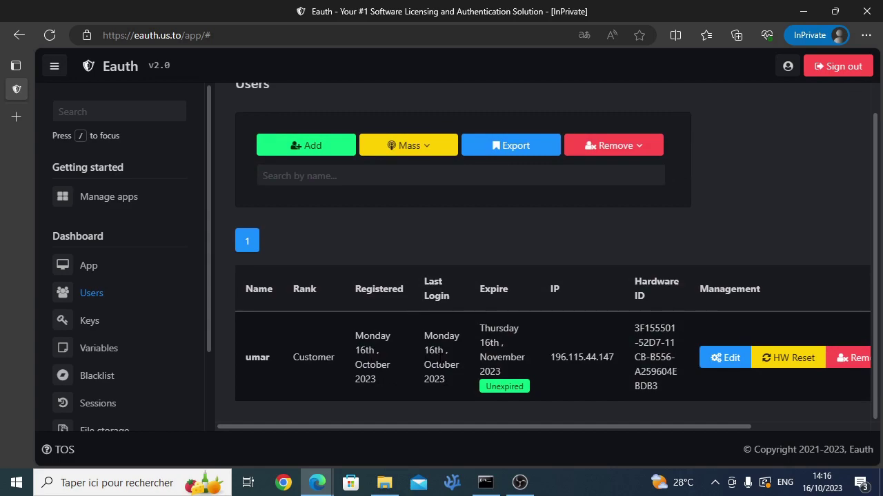
pyautogui.moveTo(504, 426); pyautogui.dragTo(408, 426)
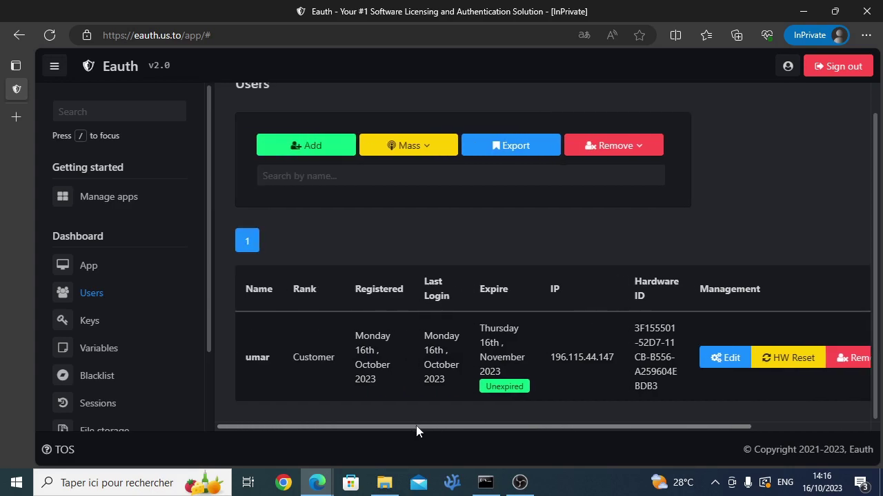
pyautogui.moveTo(416, 425); pyautogui.dragTo(395, 437)
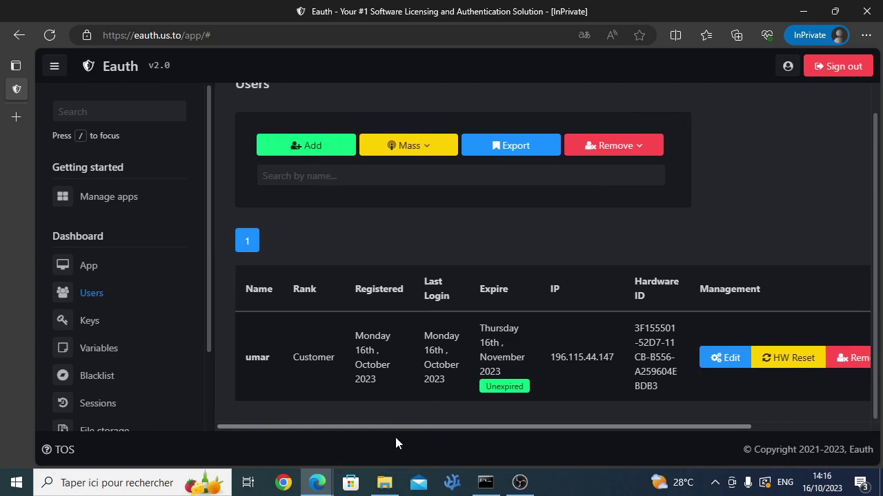
# Step: Re-run python main.py in the console to reach the Login/Register menu
pyautogui.click(485, 483)
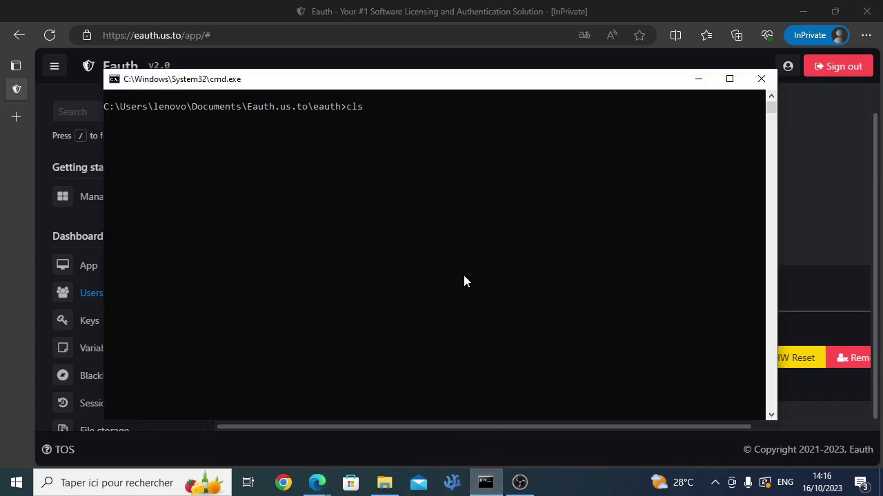
pyautogui.press('Up')
pyautogui.press('Return')
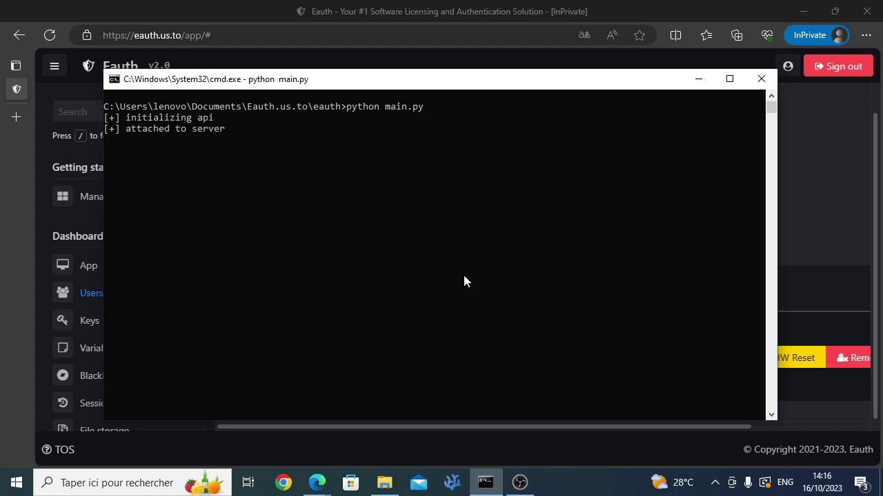
pyautogui.press('Return')
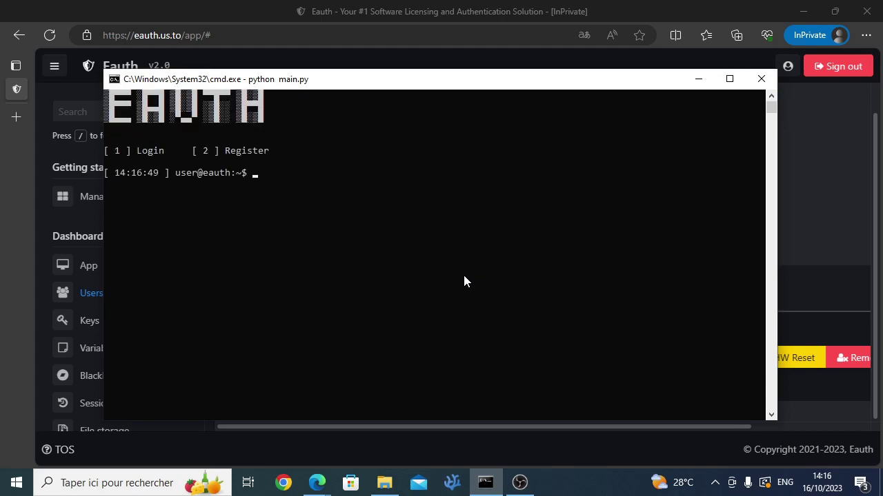
# Step: Log in with the registered username and password, then return to the browser
pyautogui.press('Return')
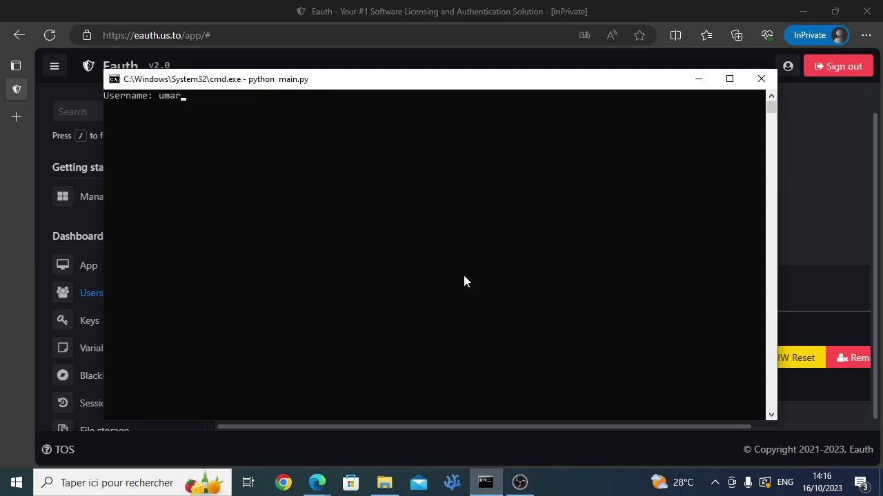
pyautogui.press('Return')
pyautogui.press('Return')
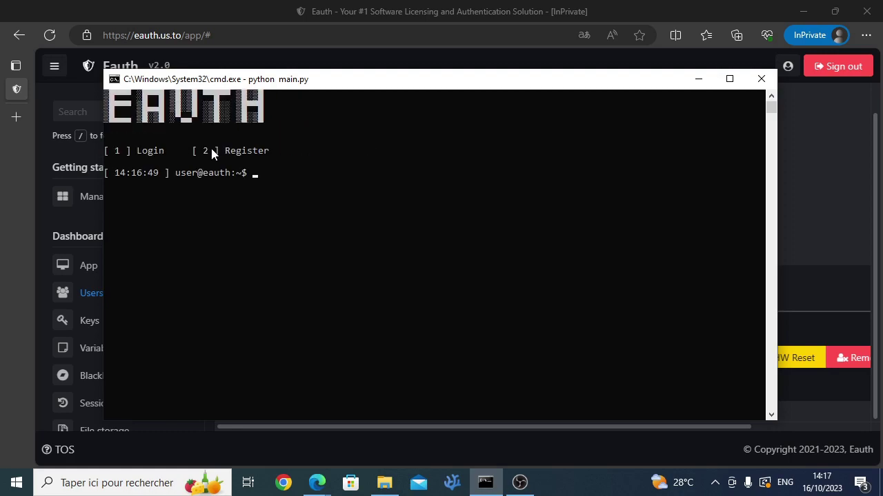
pyautogui.hotkey('alt', 'Tab')
# Step: Ban the Customer user by IP, then re-run main.py to get 'Access denied!'
pyautogui.moveTo(600, 423); pyautogui.dragTo(763, 408)
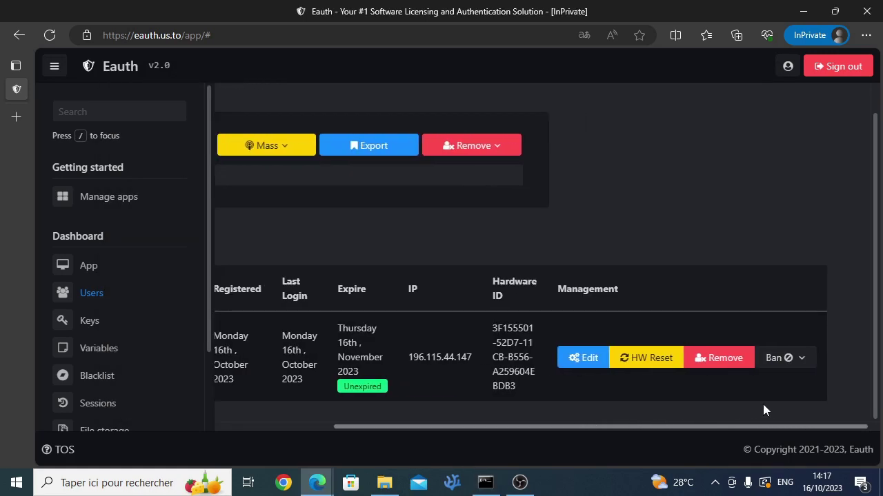
pyautogui.click(779, 361)
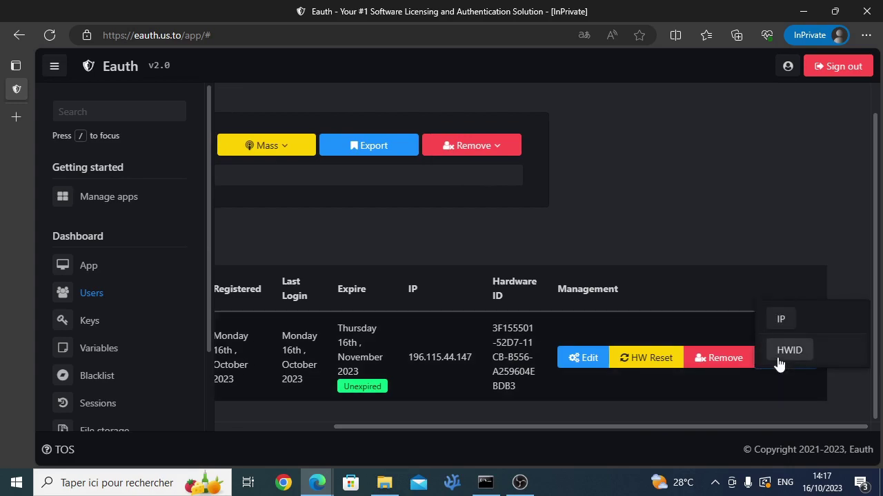
pyautogui.click(777, 320)
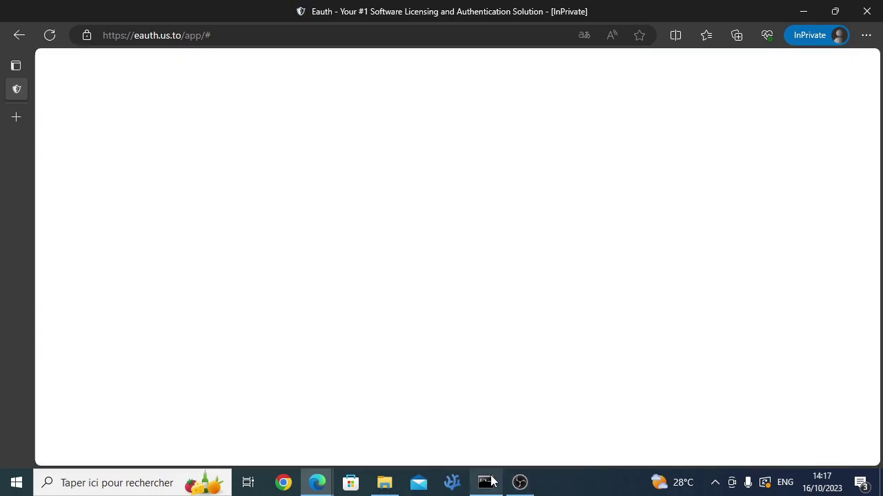
pyautogui.click(487, 482)
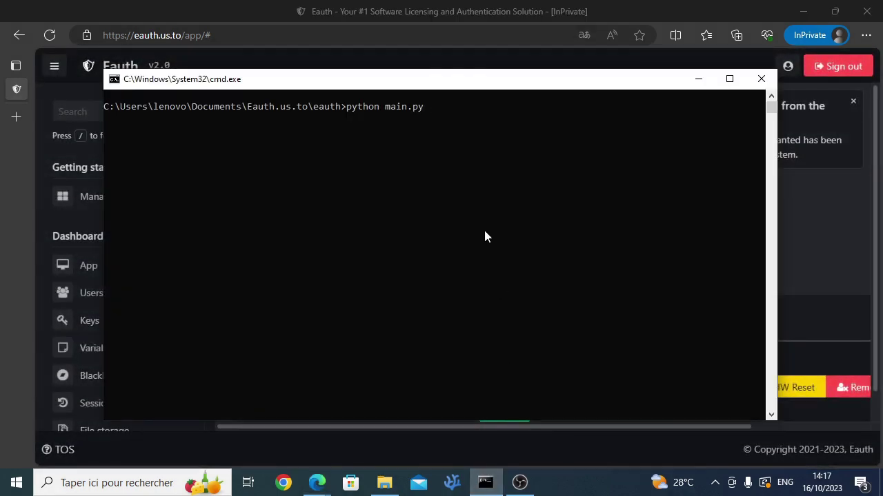
pyautogui.press('Return')
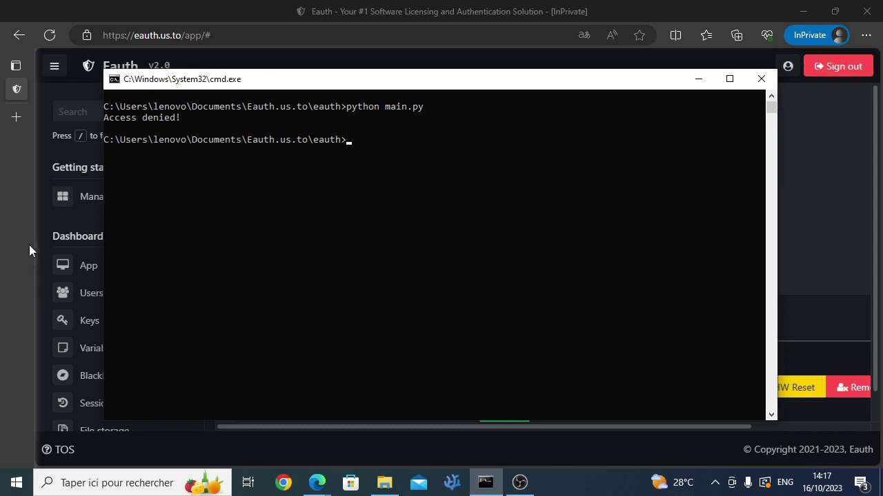
pyautogui.moveTo(41, 351)
pyautogui.click(80, 378)
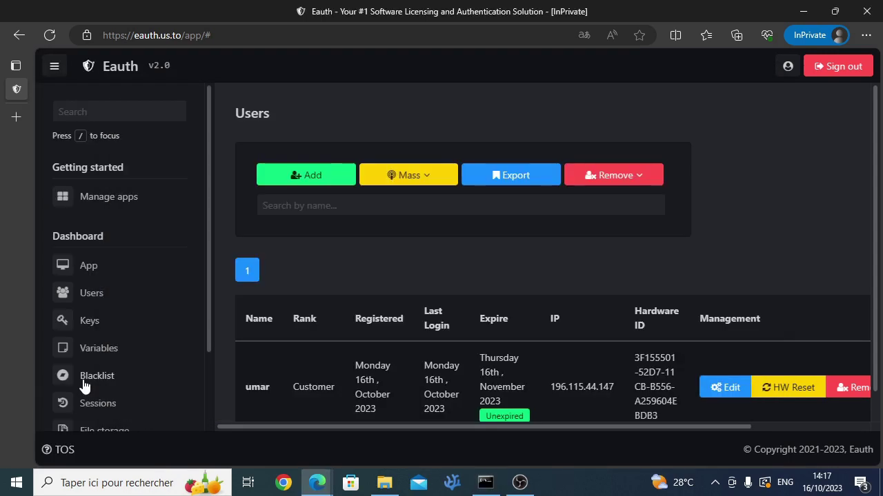
pyautogui.click(509, 318)
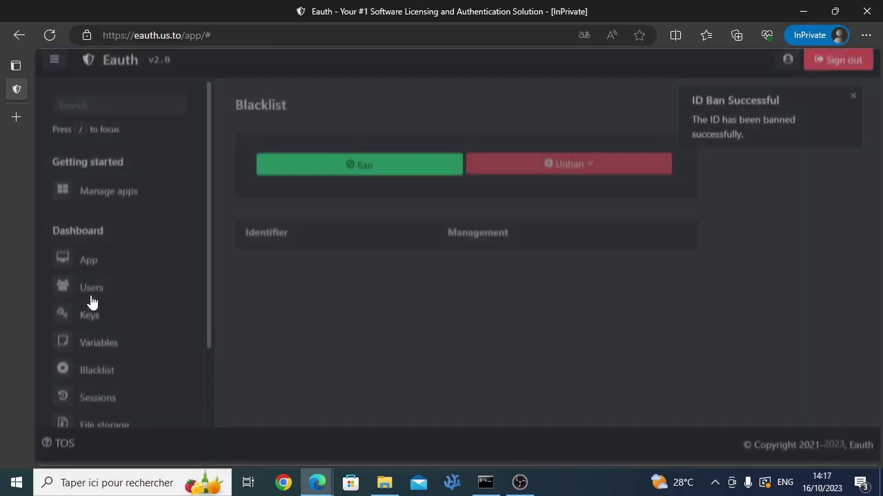
# Step: Check the Users, Blacklist and Variables pages, then go to Sessions
pyautogui.click(91, 295)
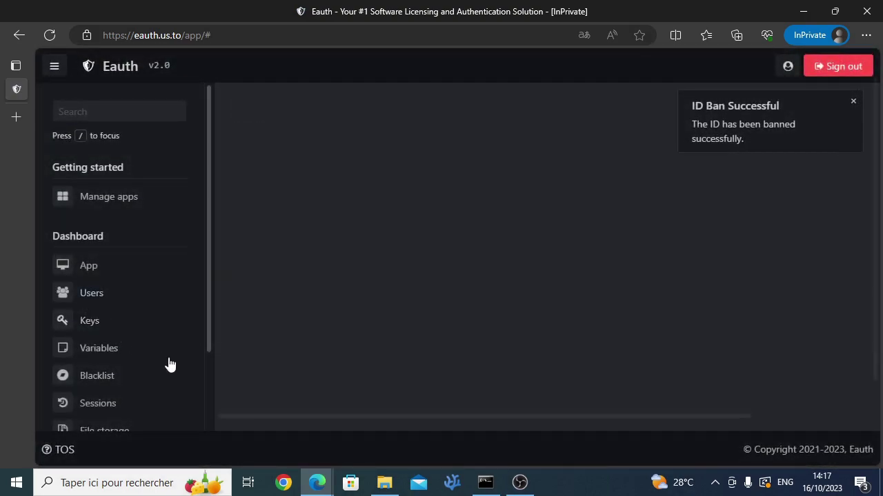
pyautogui.moveTo(334, 426); pyautogui.dragTo(636, 445)
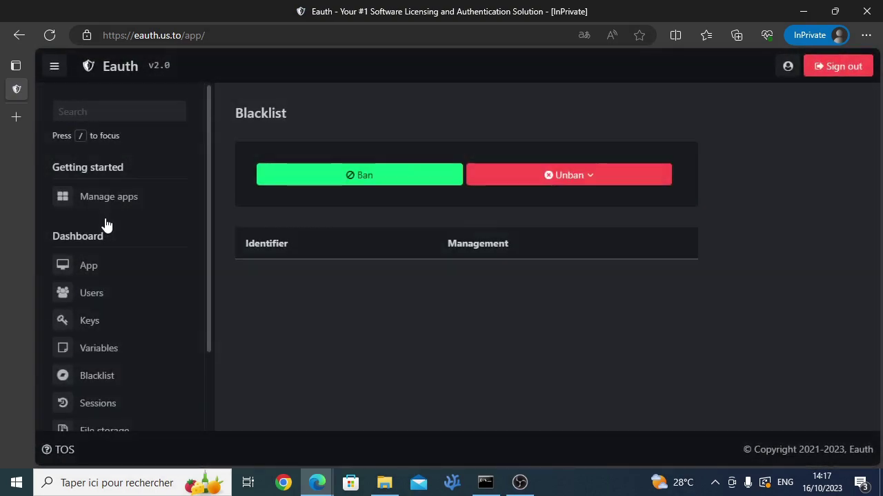
pyautogui.click(800, 387)
pyautogui.scroll(-1, 88, 214)
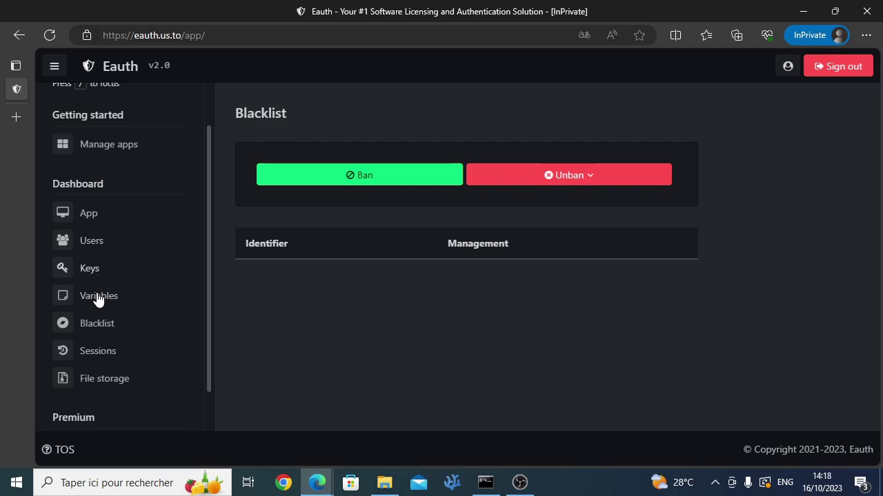
pyautogui.moveTo(95, 295); pyautogui.dragTo(101, 295)
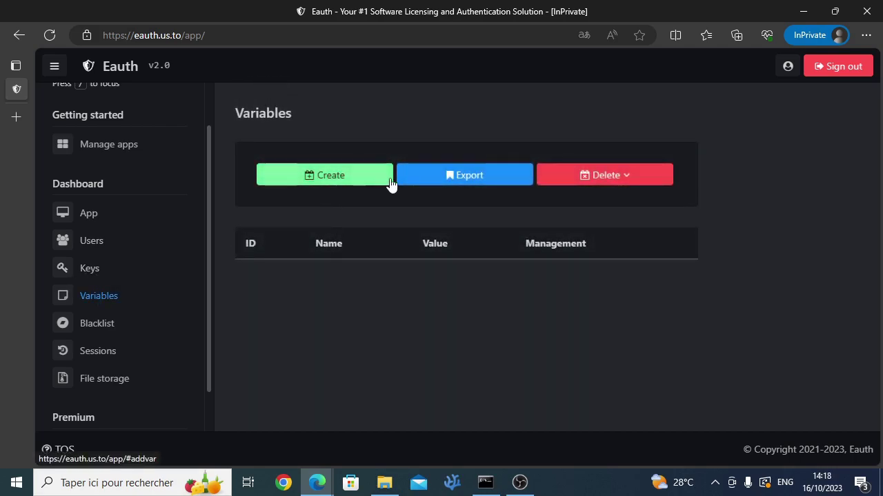
pyautogui.click(103, 324)
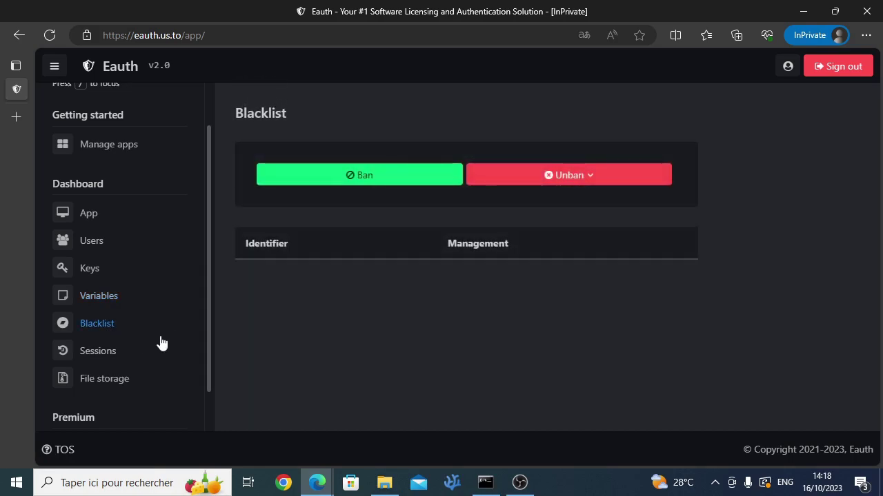
pyautogui.click(98, 355)
# Step: Choose All from the Kill dropdown to delete the three active sessions
pyautogui.scroll(-2, 355, 213)
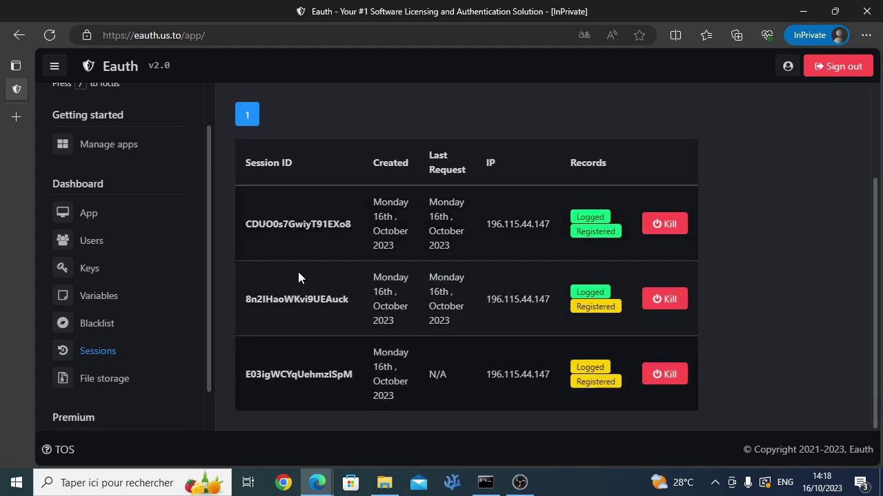
pyautogui.doubleClick(598, 163)
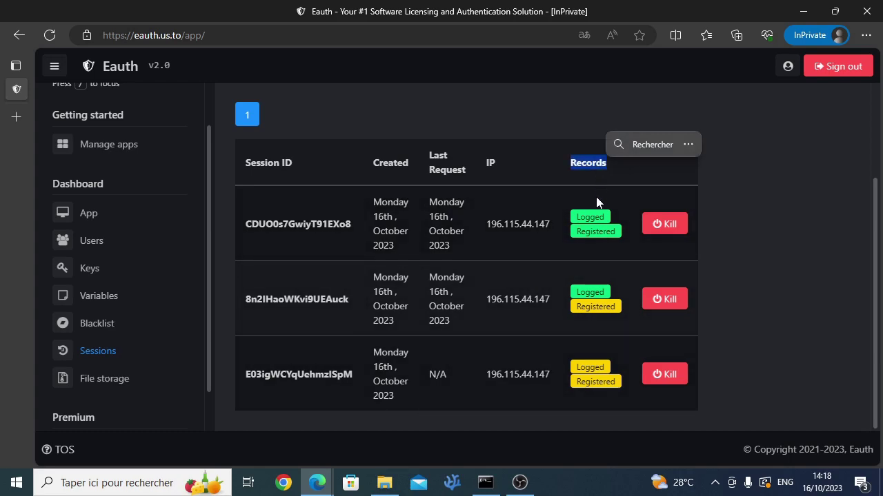
pyautogui.click(596, 232)
pyautogui.scroll(2, 524, 276)
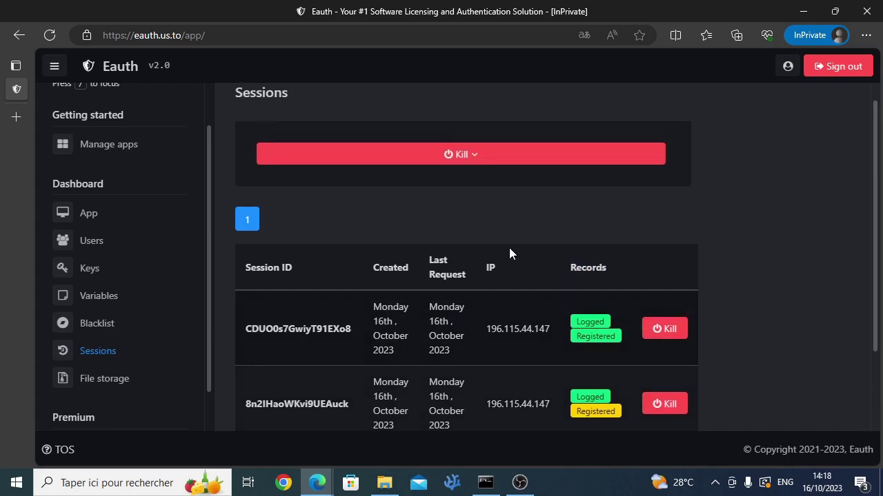
pyautogui.click(488, 167)
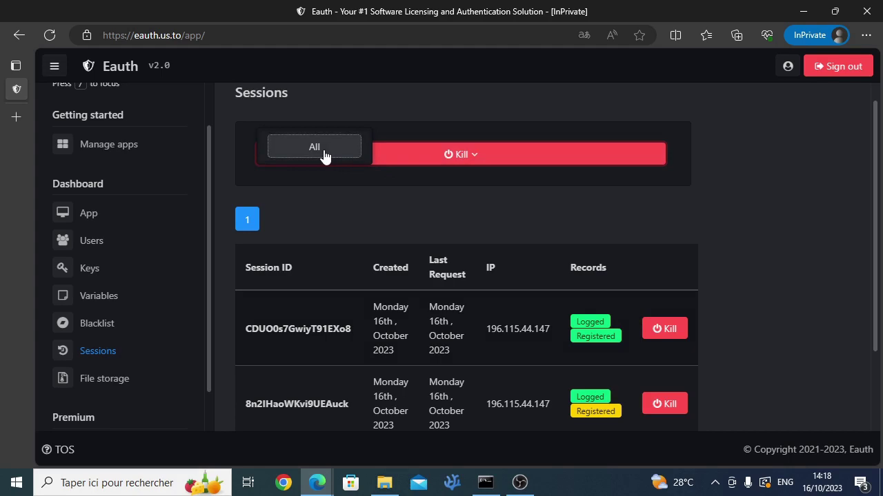
pyautogui.click(321, 147)
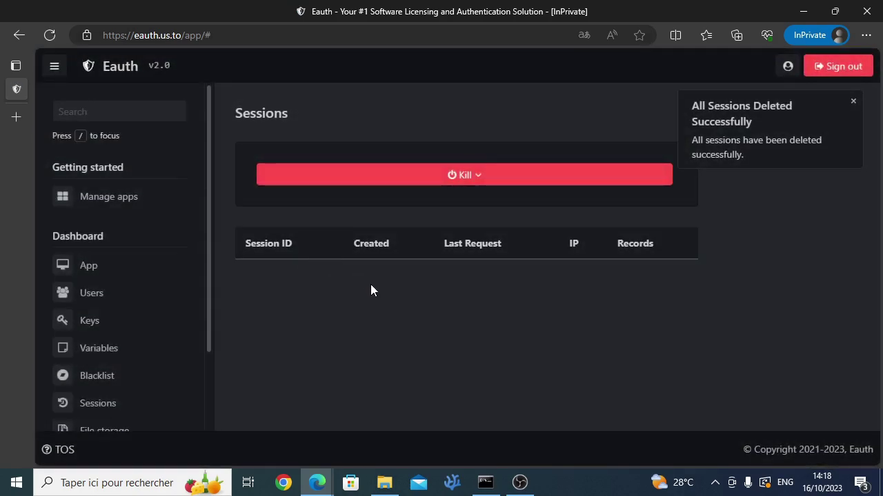
pyautogui.scroll(-3, 158, 331)
pyautogui.scroll(2, 156, 333)
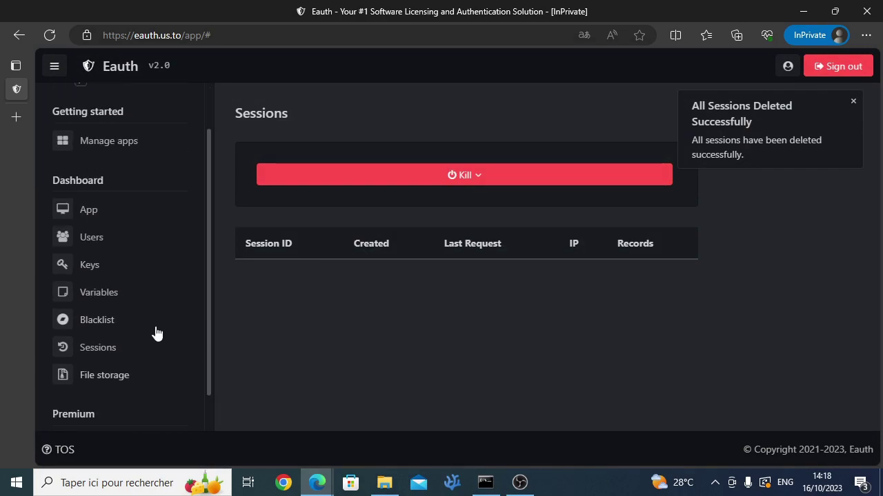
# Step: Open File storage, cancel the Upload form, and restore then minimise the console
pyautogui.click(134, 383)
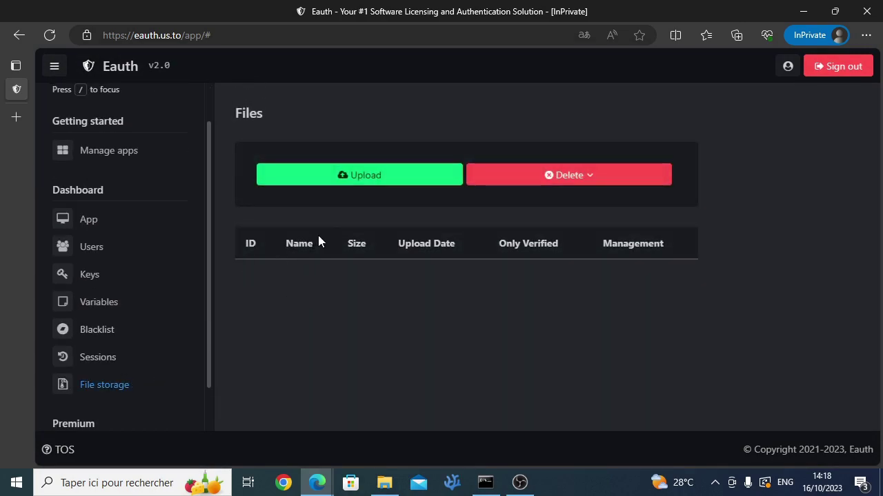
pyautogui.click(357, 180)
pyautogui.press('Escape')
pyautogui.click(486, 482)
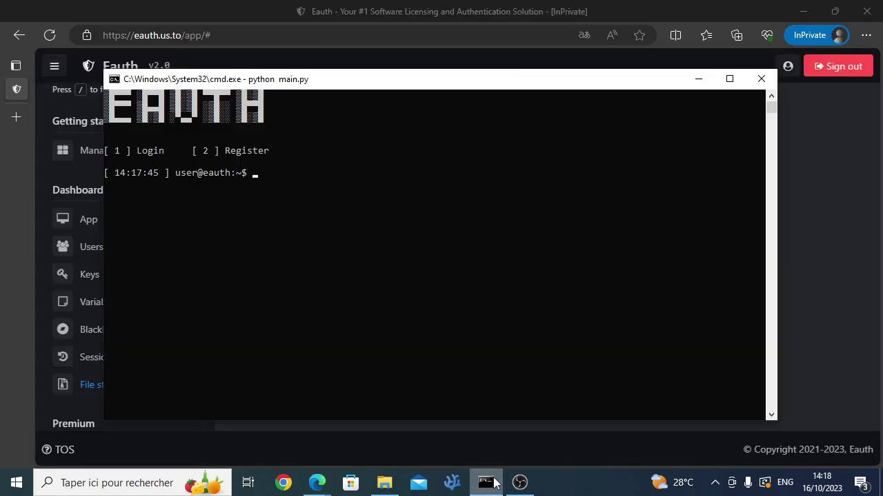
pyautogui.click(493, 483)
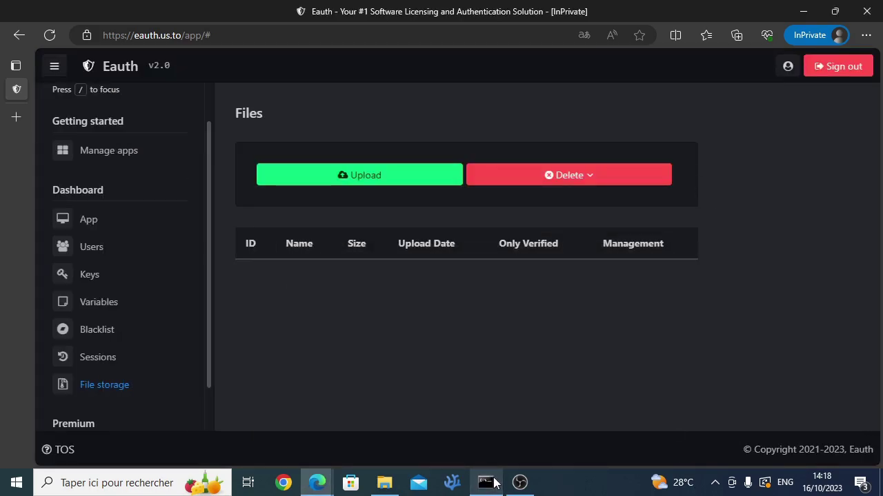